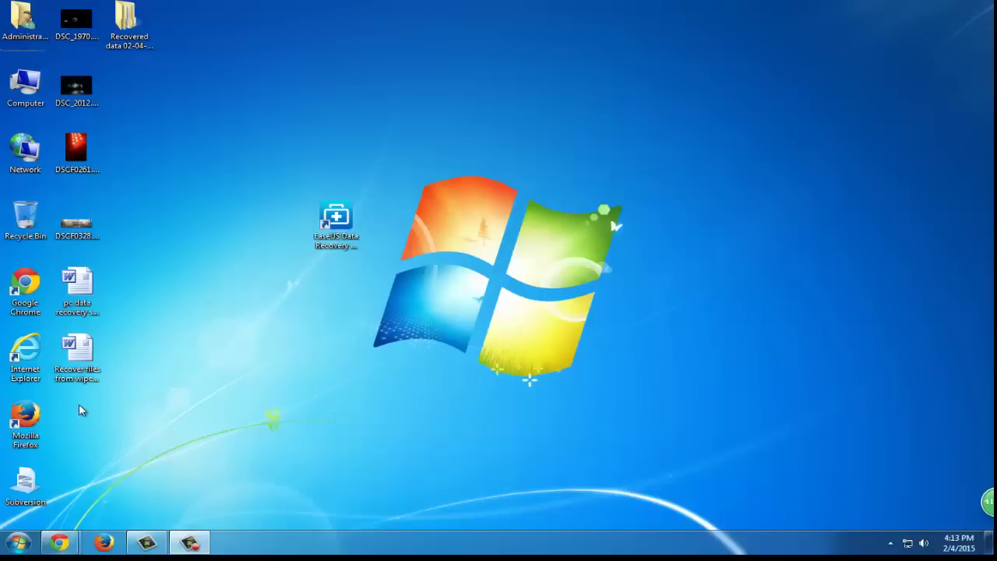
Step: Delete the seven selected desktop files to the Recycle Bin
drag(80, 404, 197, 17)
key(Delete)
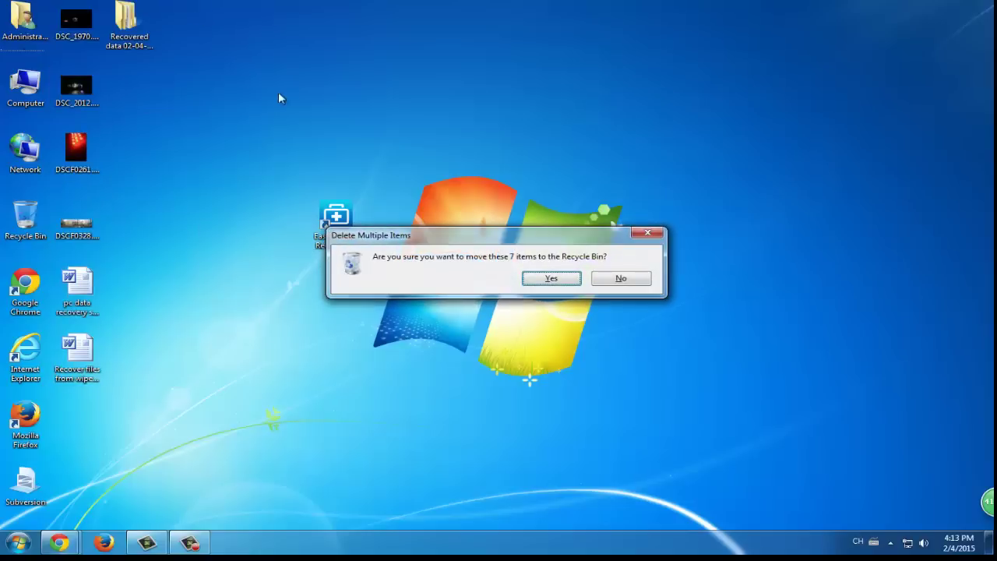
click(550, 278)
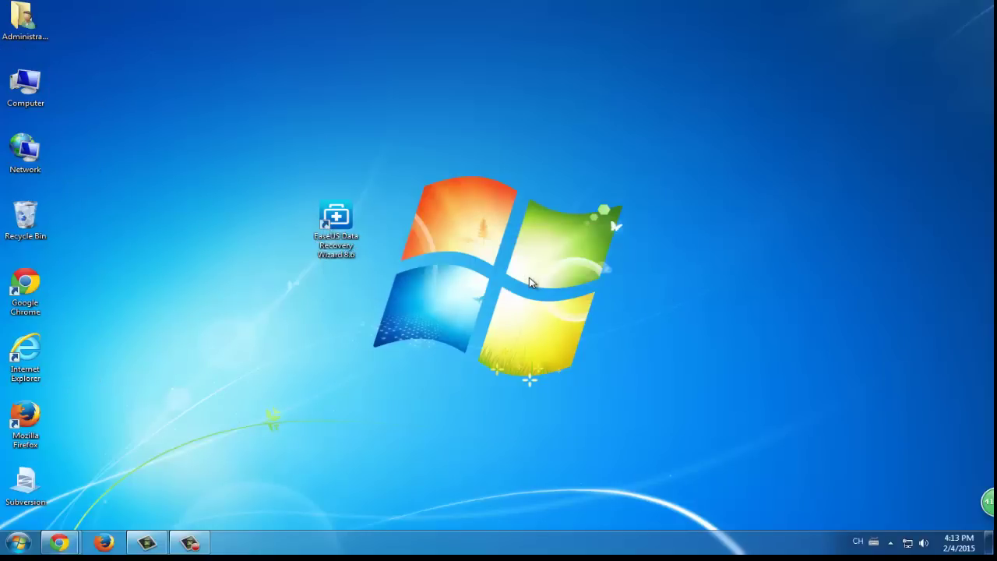
Step: Restore all seven items from the Recycle Bin to the desktop and close the bin
double_click(19, 214)
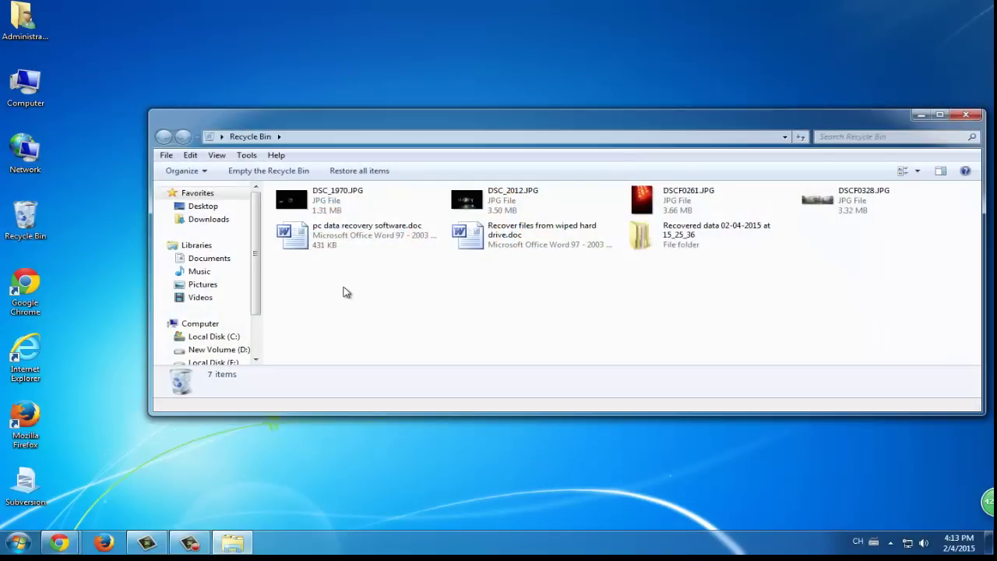
drag(354, 288, 817, 203)
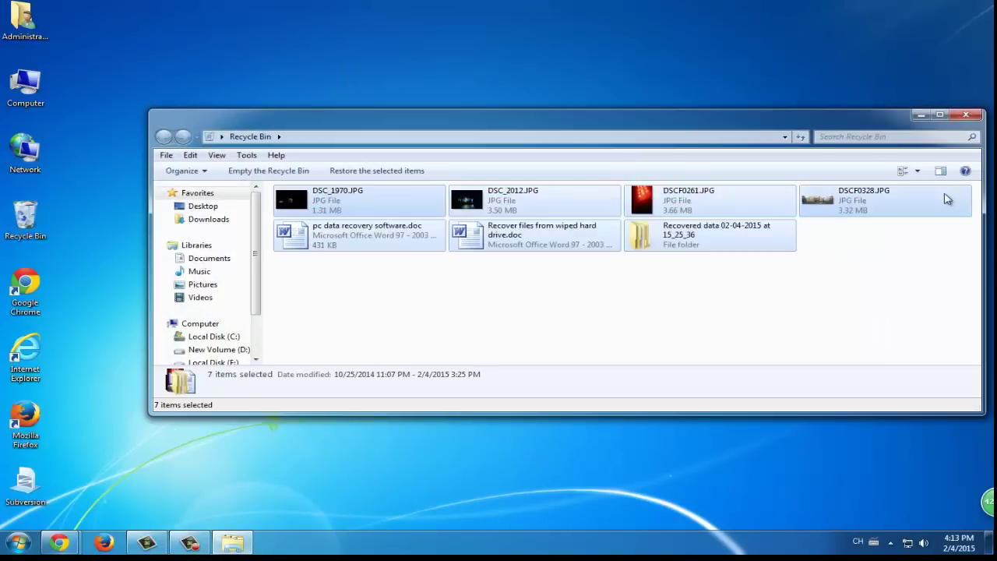
right_click(722, 237)
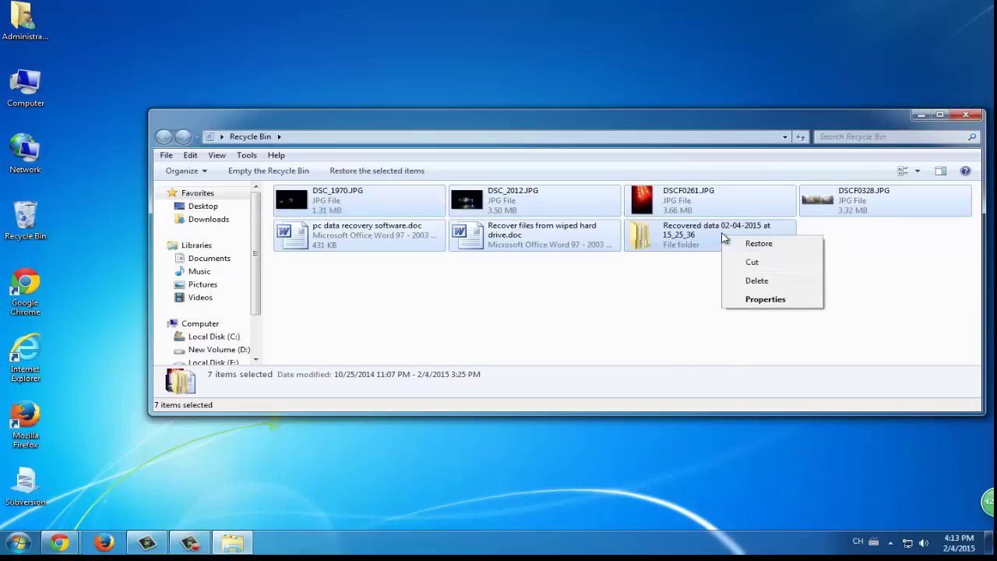
click(761, 246)
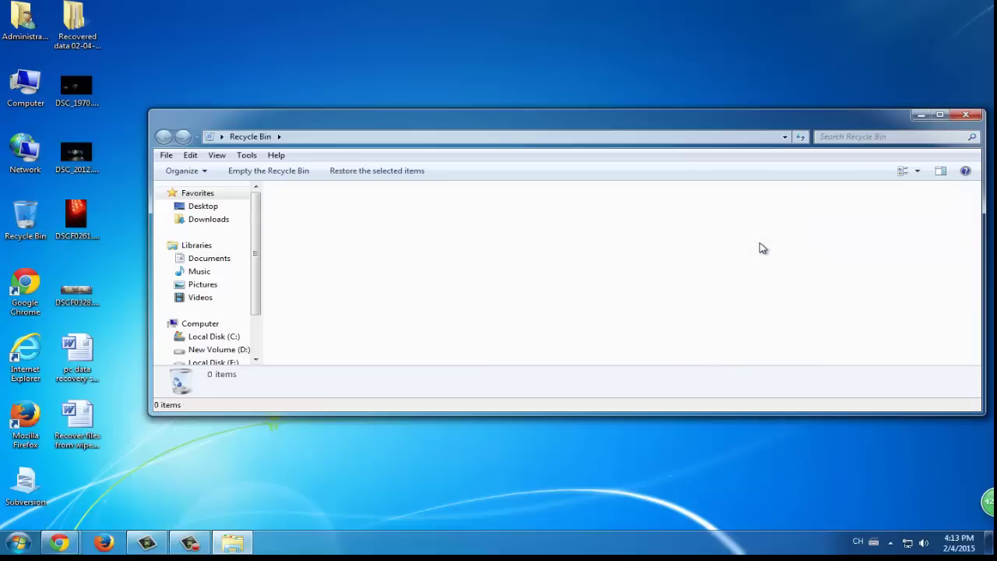
click(966, 116)
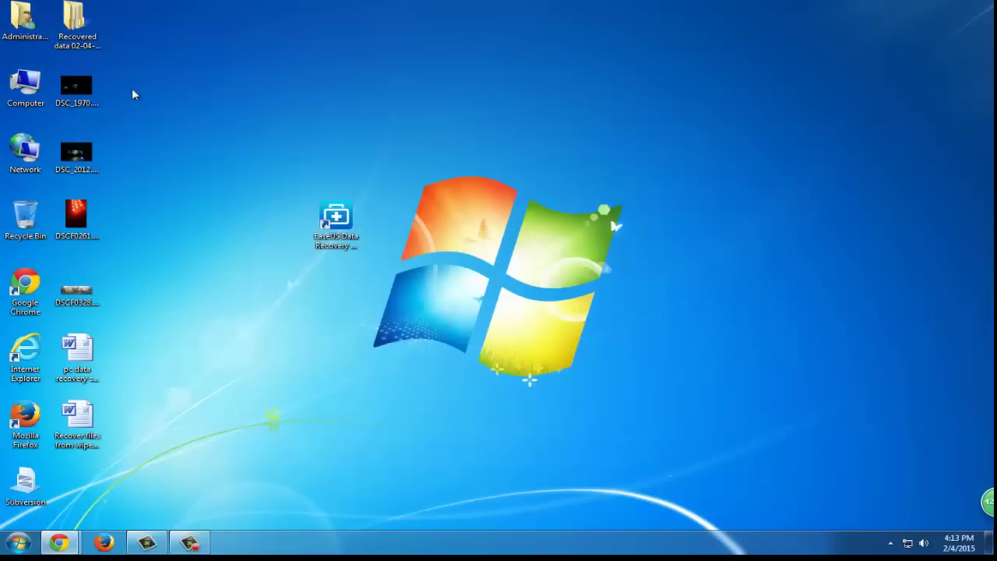
Step: Delete the seven desktop files to the Recycle Bin again
drag(55, 478, 162, 20)
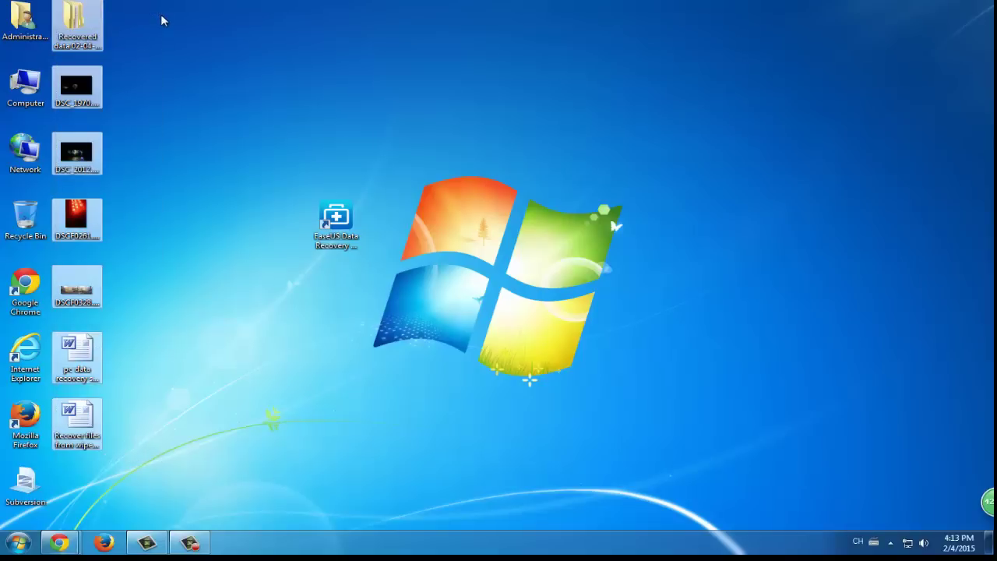
key(Delete)
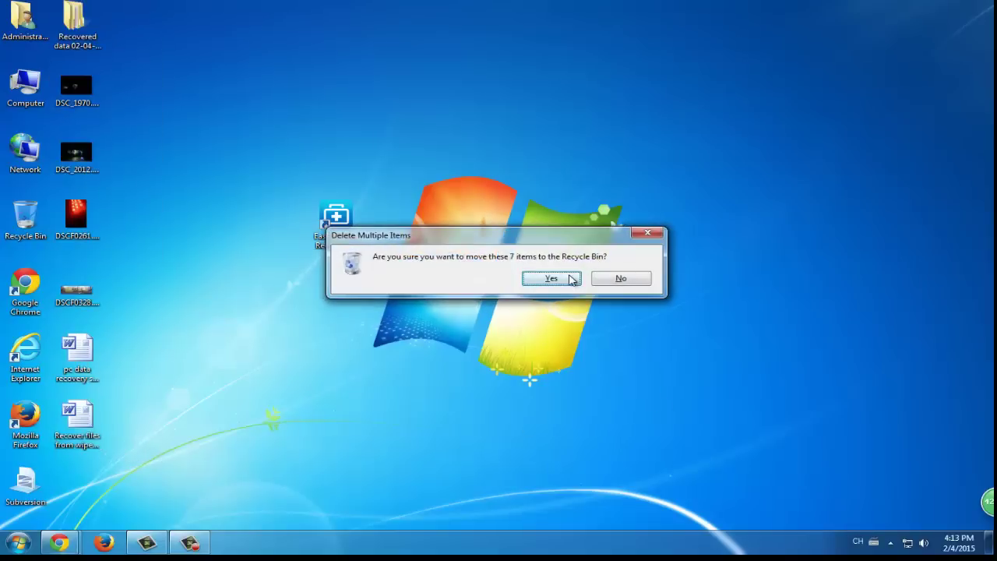
click(550, 278)
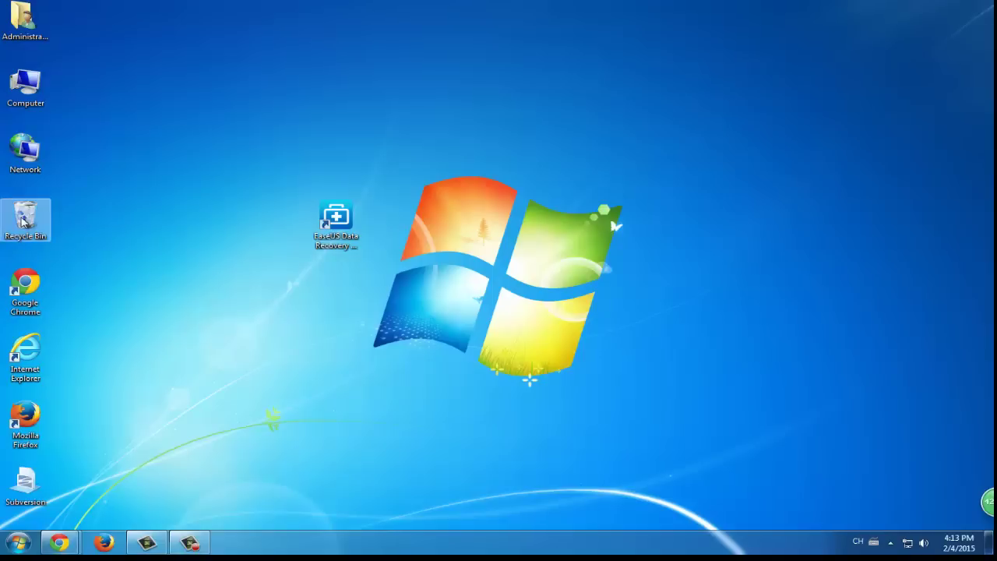
Step: Empty the Recycle Bin permanently and confirm it shows 0 items
right_click(23, 221)
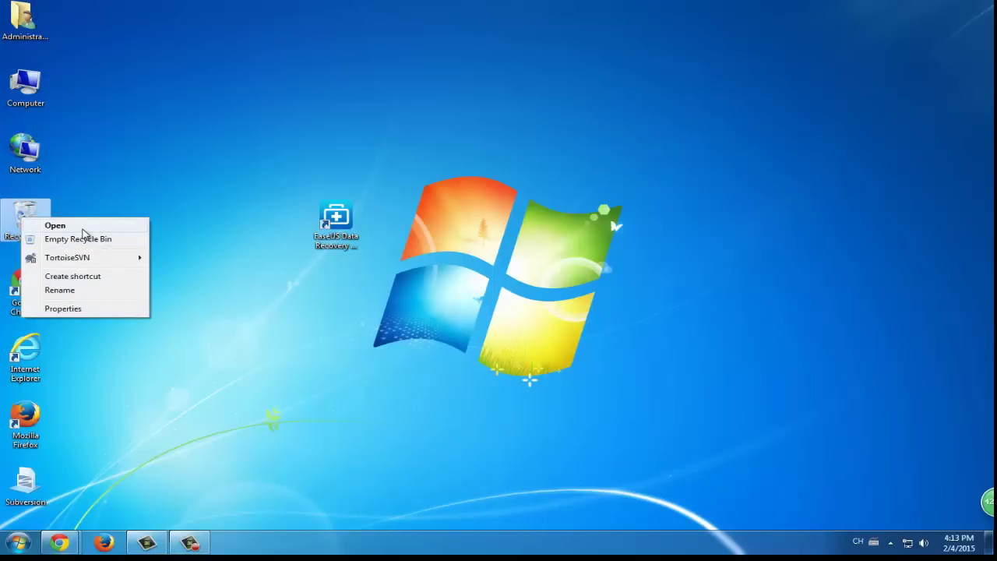
click(86, 239)
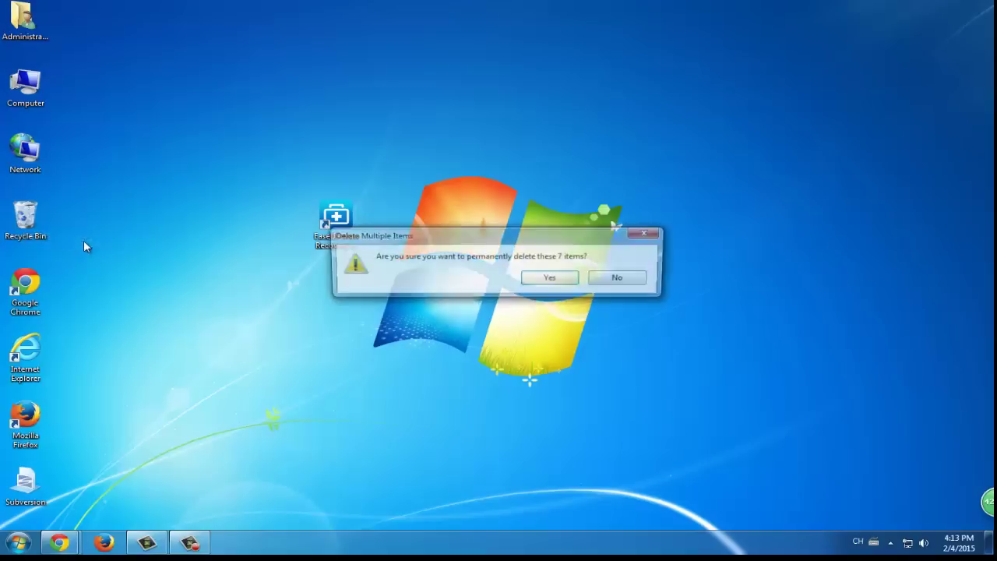
click(551, 279)
double_click(25, 218)
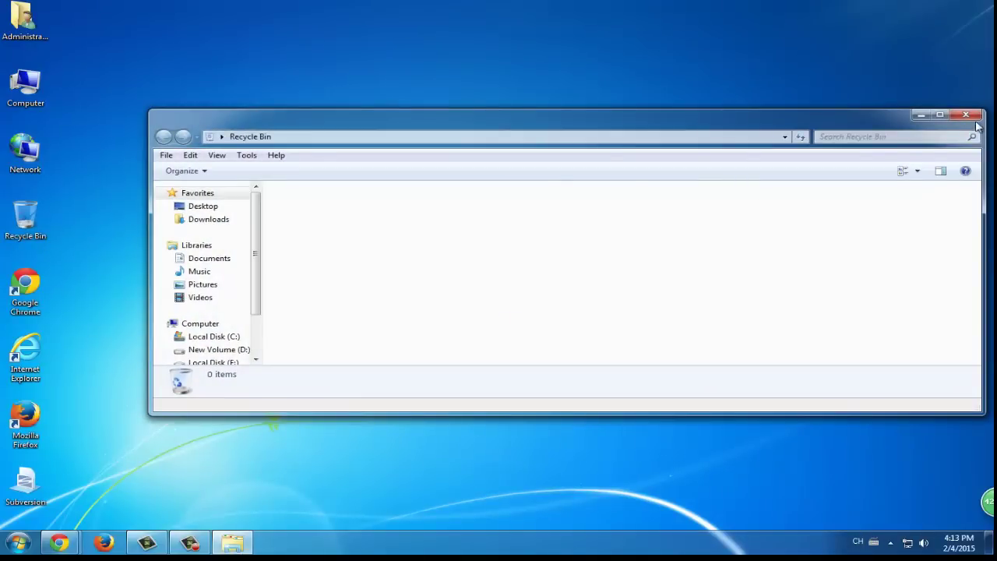
click(965, 116)
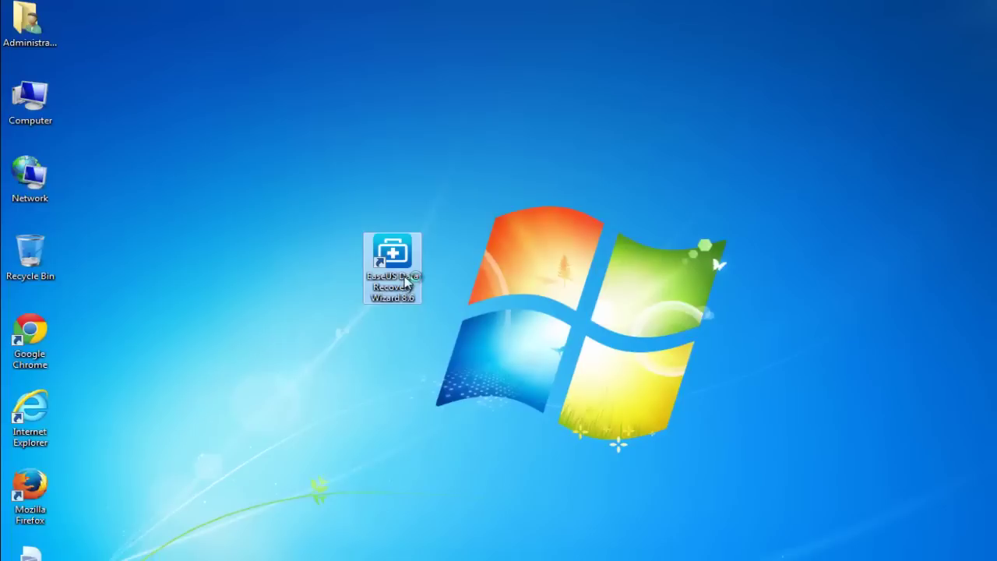
Step: Launch EaseUS Data Recovery Wizard and leave All File Types checked for the scan
double_click(406, 282)
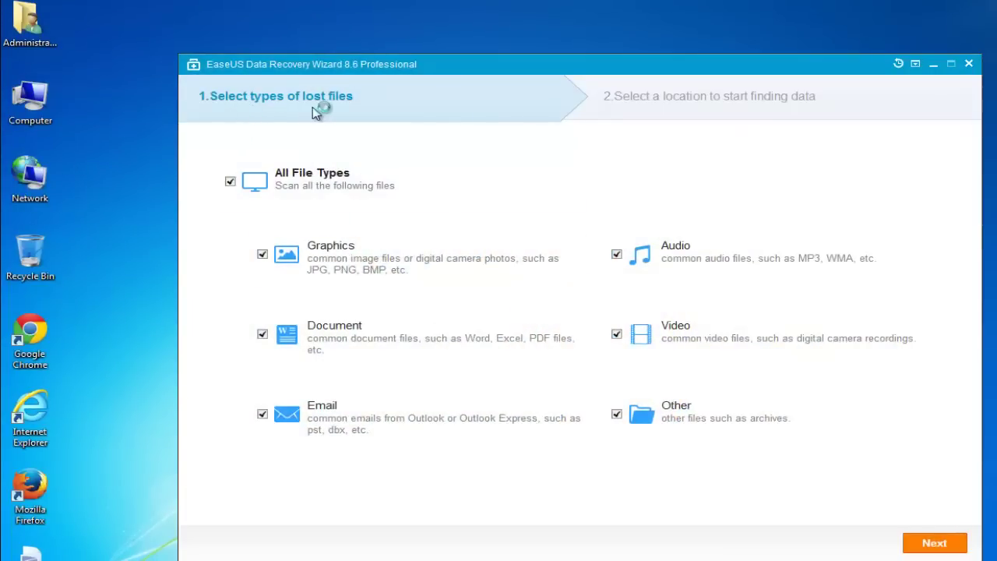
click(230, 181)
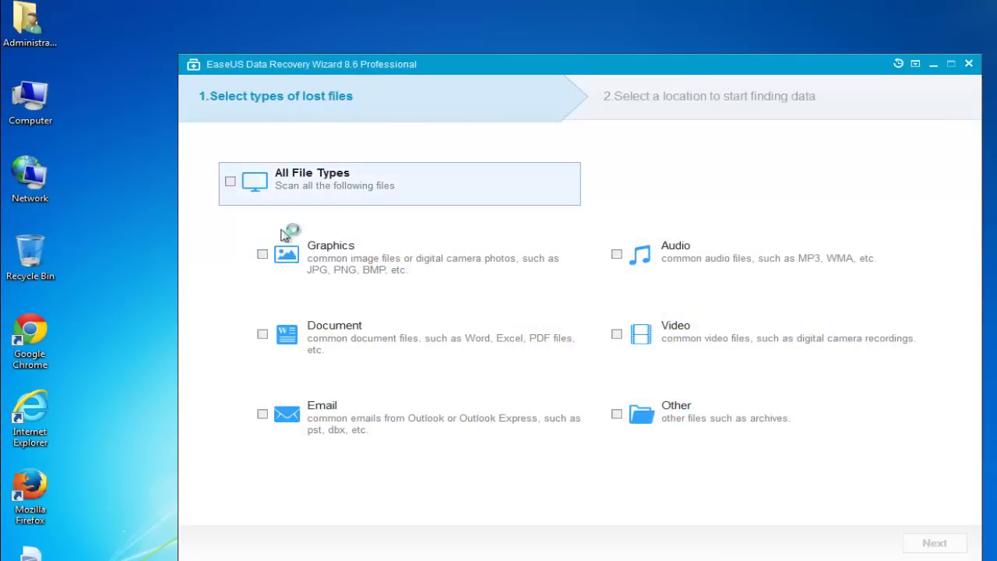
click(263, 254)
click(262, 333)
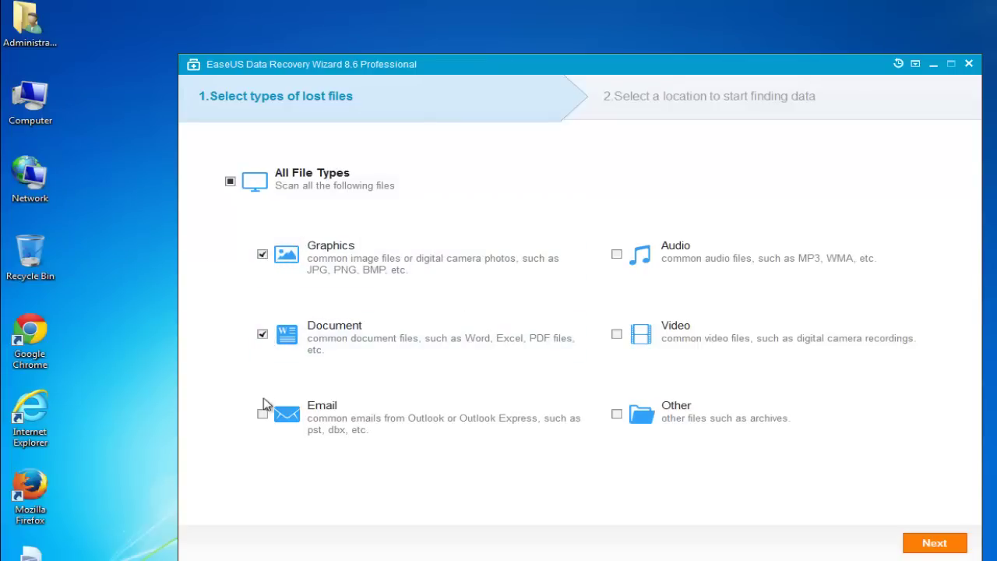
click(263, 413)
click(229, 181)
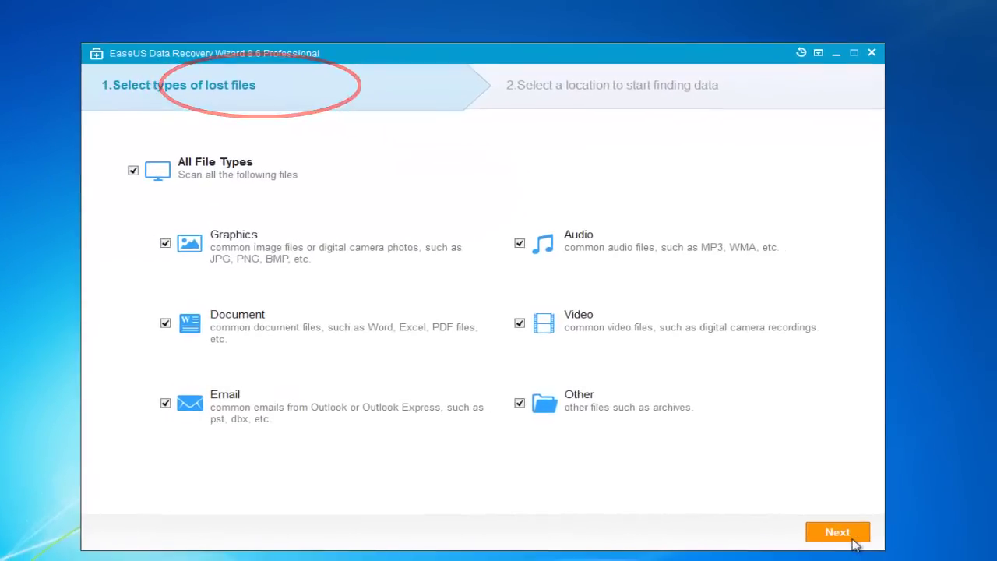
Step: On the location step, select Local Disk (C:) as the drive to scan
click(852, 534)
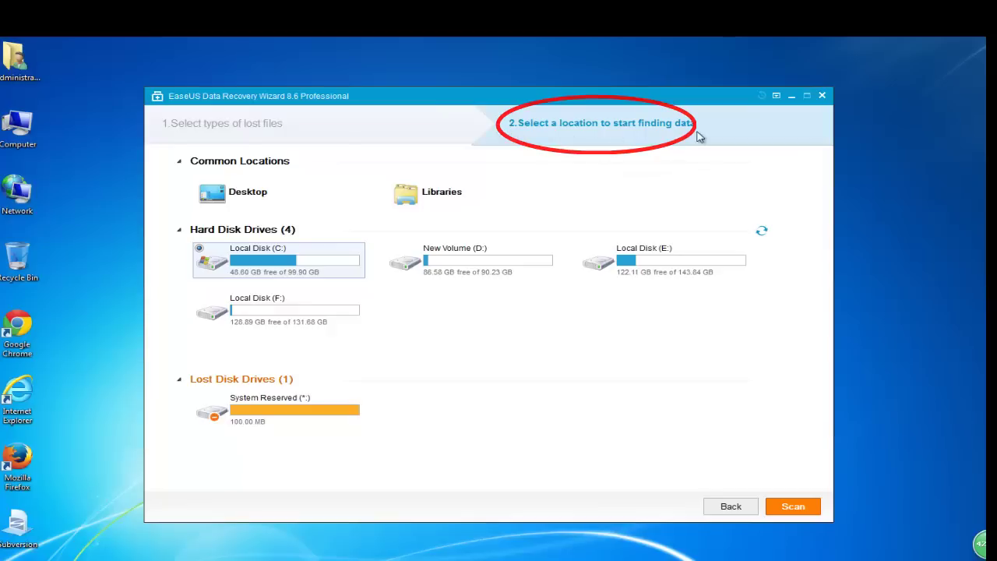
click(479, 265)
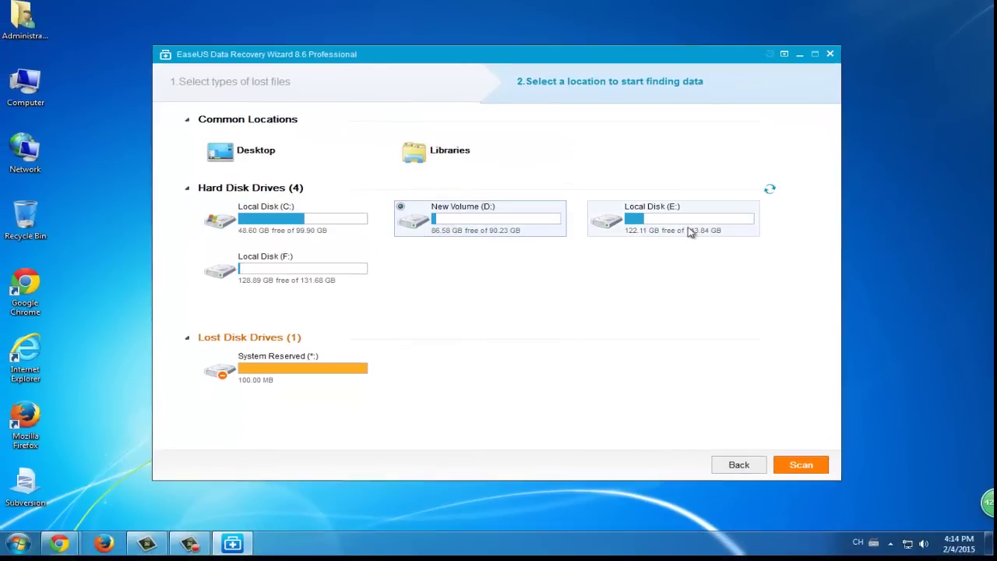
click(689, 231)
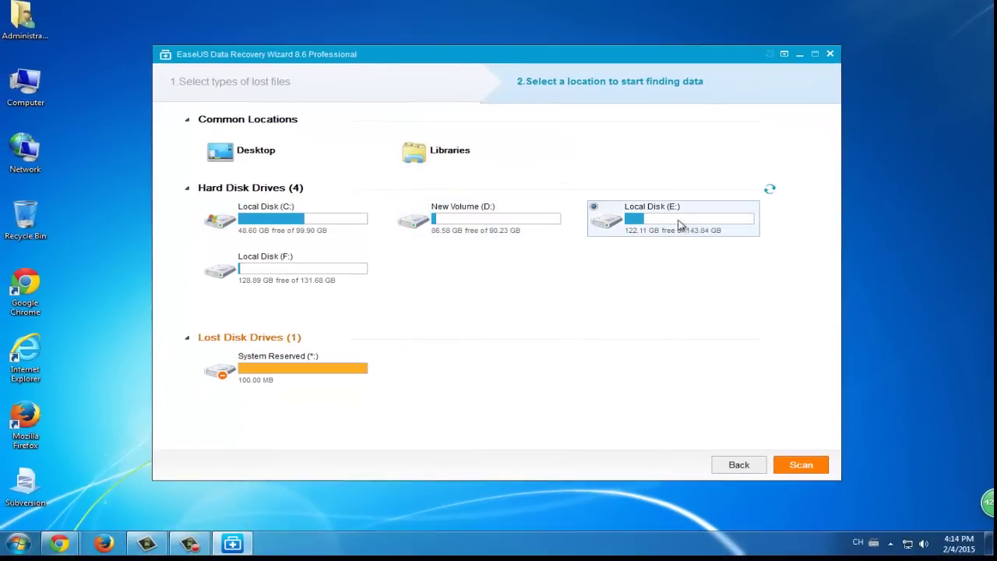
click(243, 282)
click(276, 222)
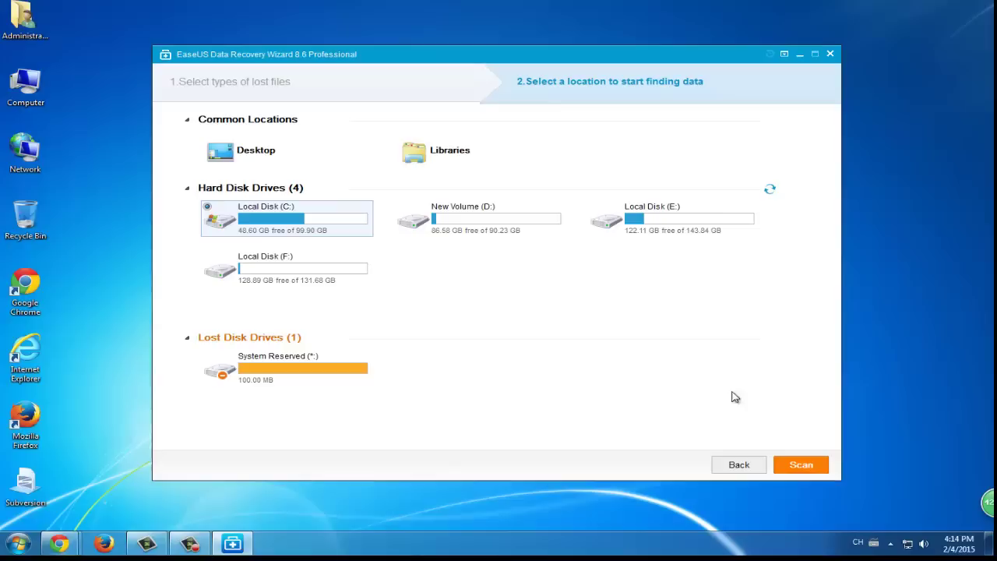
Step: Scan Local Disk (C:) and list the $Recycle.Bin user folder's files newest first
click(792, 468)
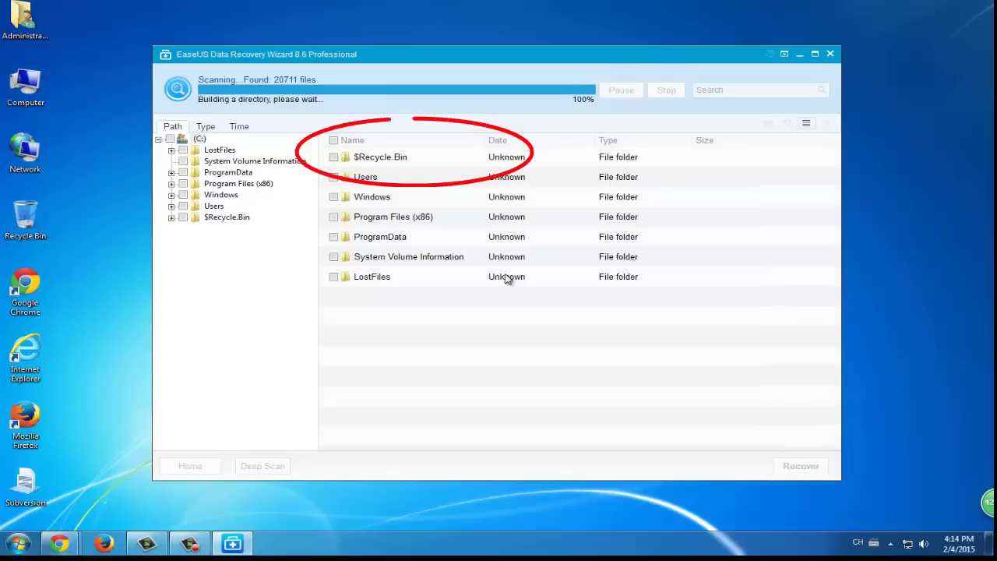
click(598, 316)
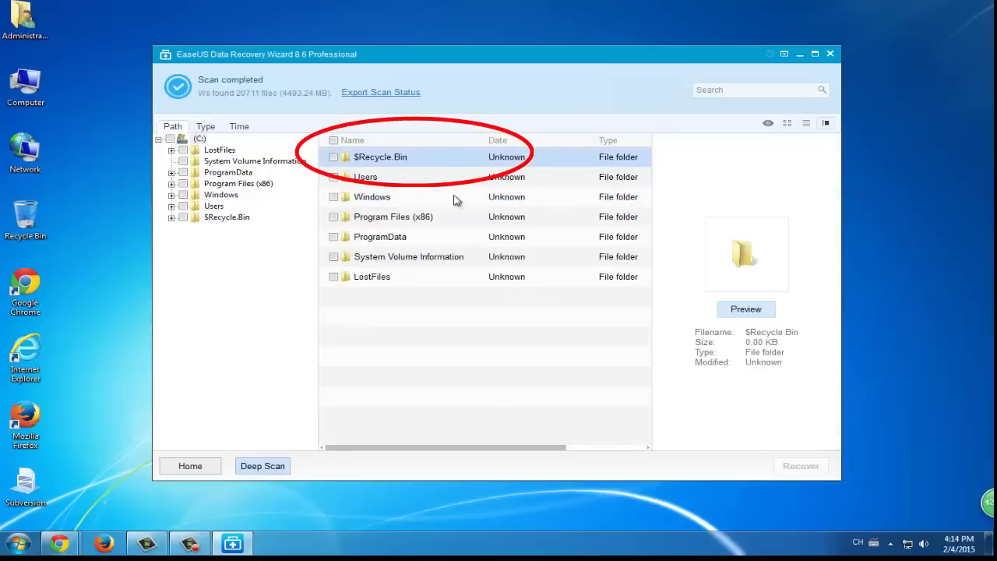
double_click(398, 157)
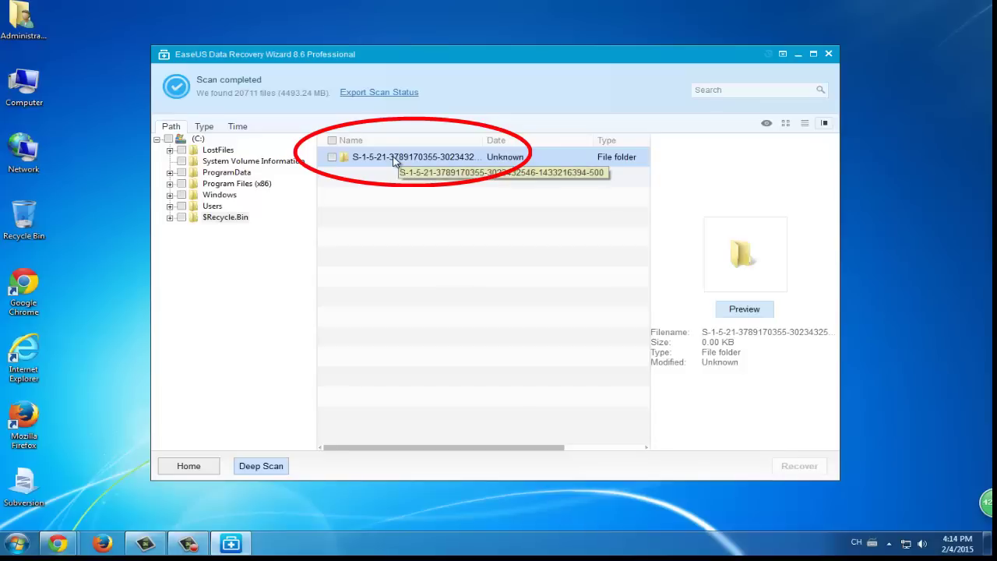
double_click(395, 160)
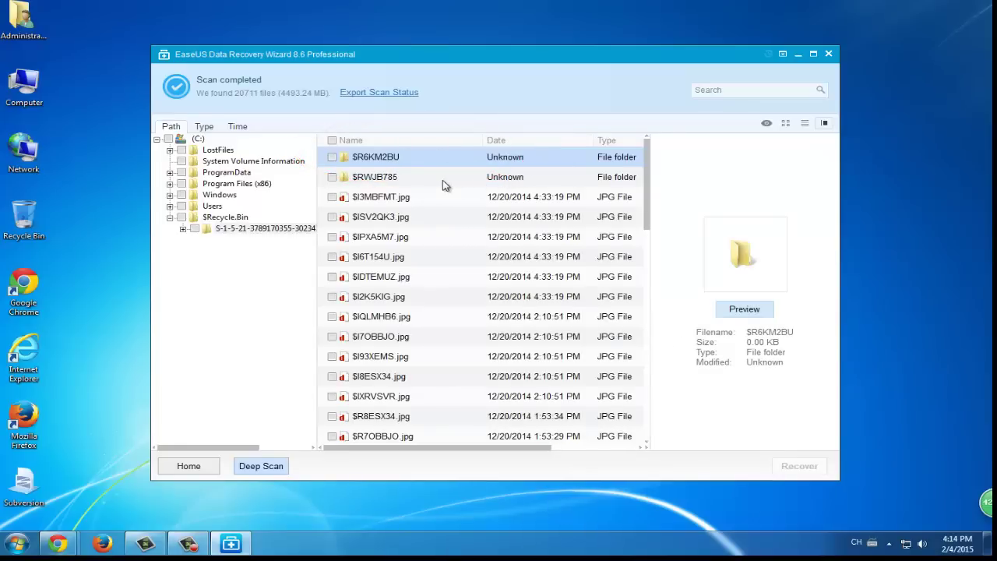
click(492, 141)
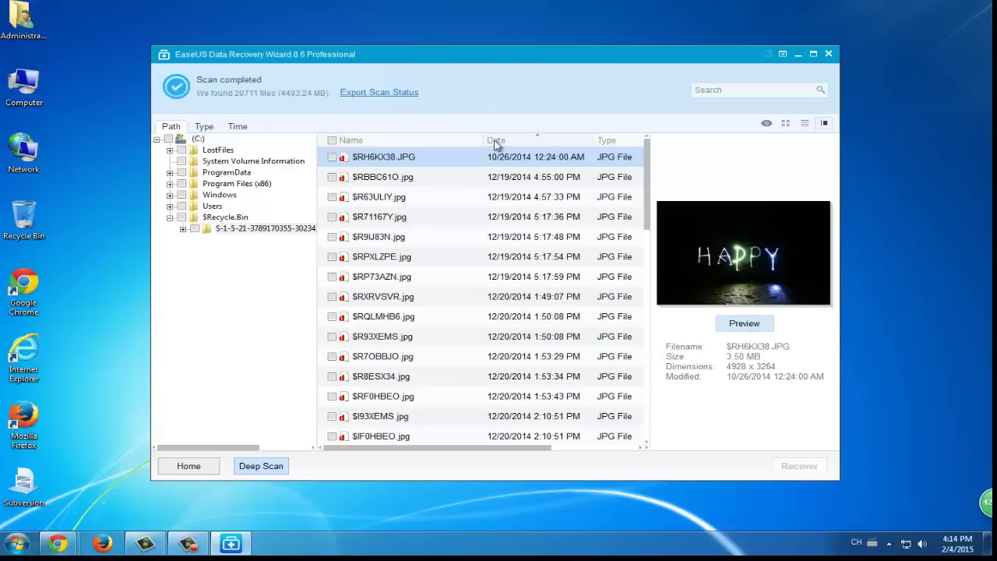
click(495, 141)
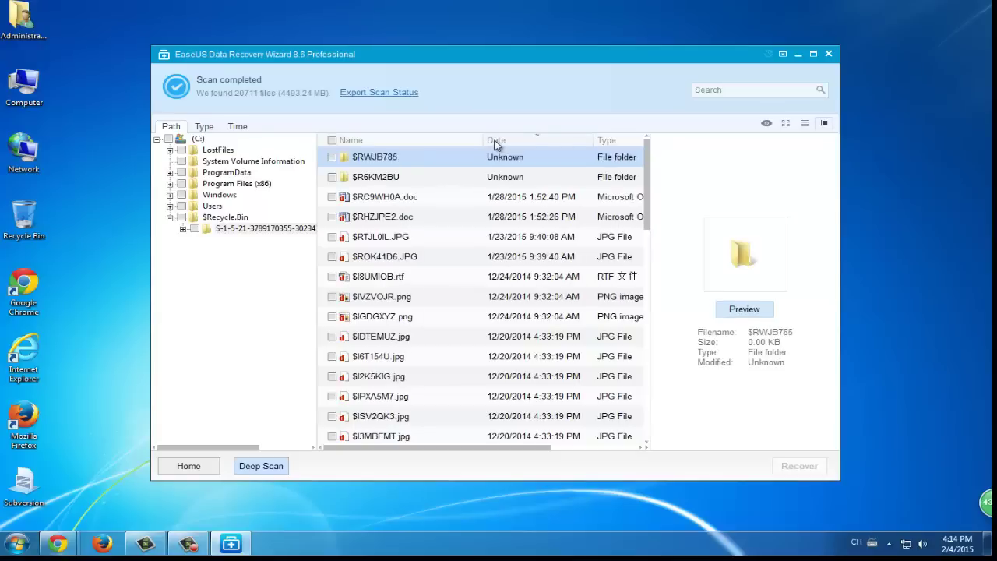
Step: Preview the deleted JPG, PNG, RTF and DOC files and read $RC9WH0A.doc
click(382, 237)
click(382, 258)
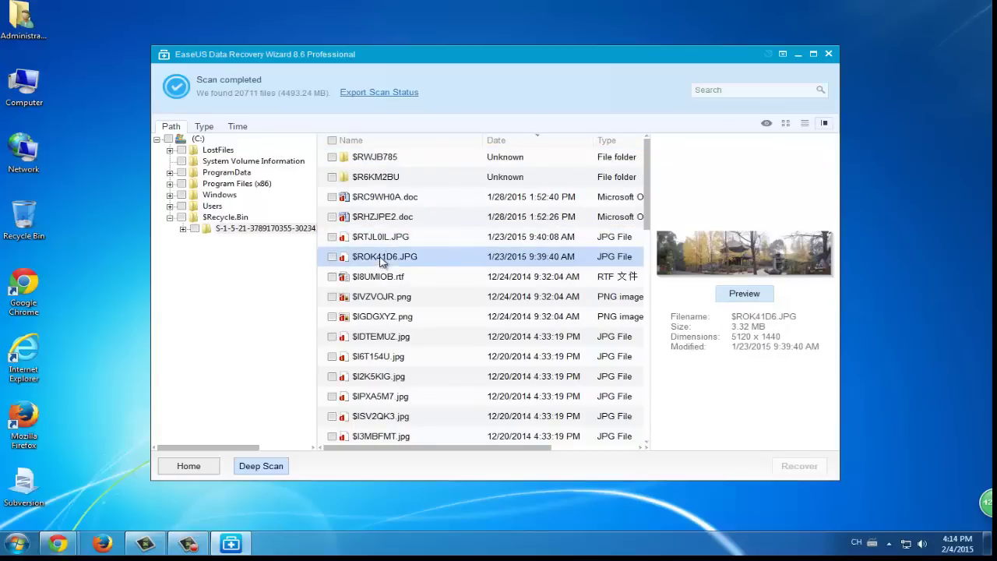
click(378, 277)
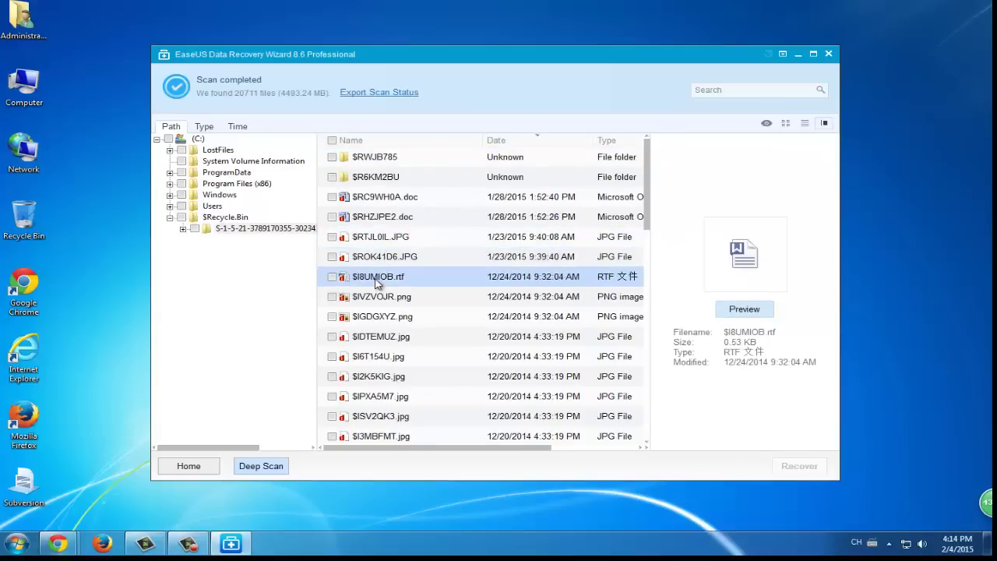
click(370, 301)
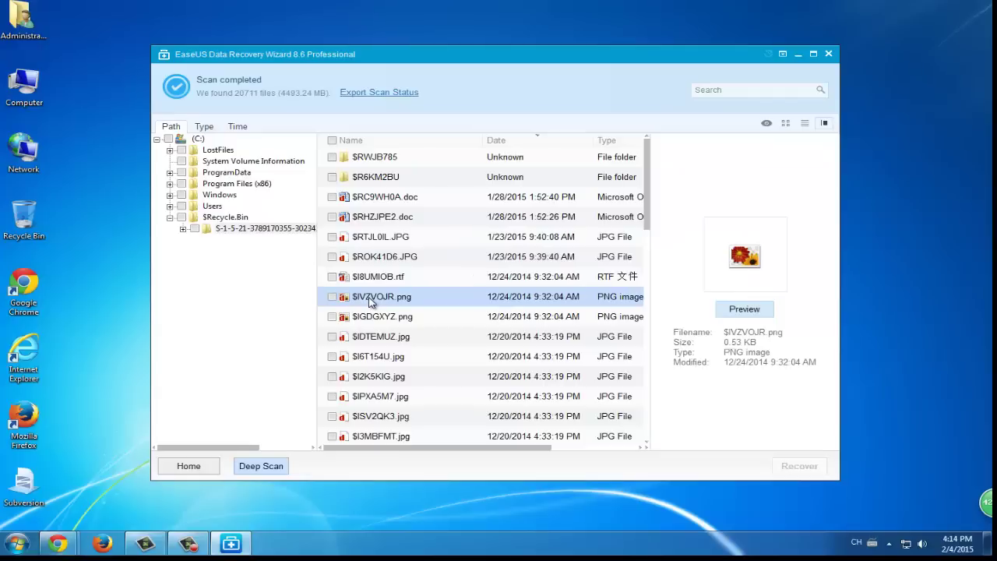
click(382, 238)
click(355, 222)
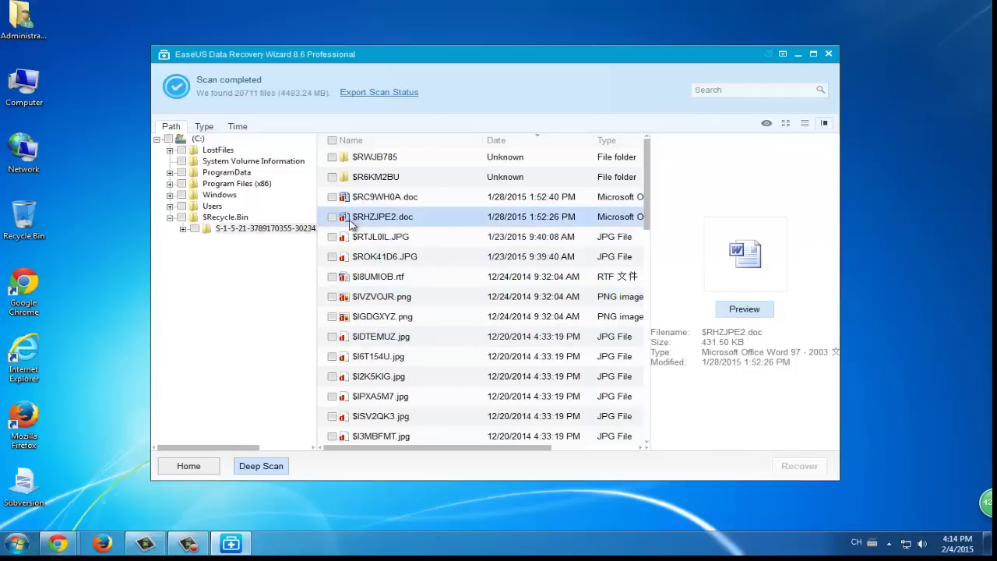
click(395, 202)
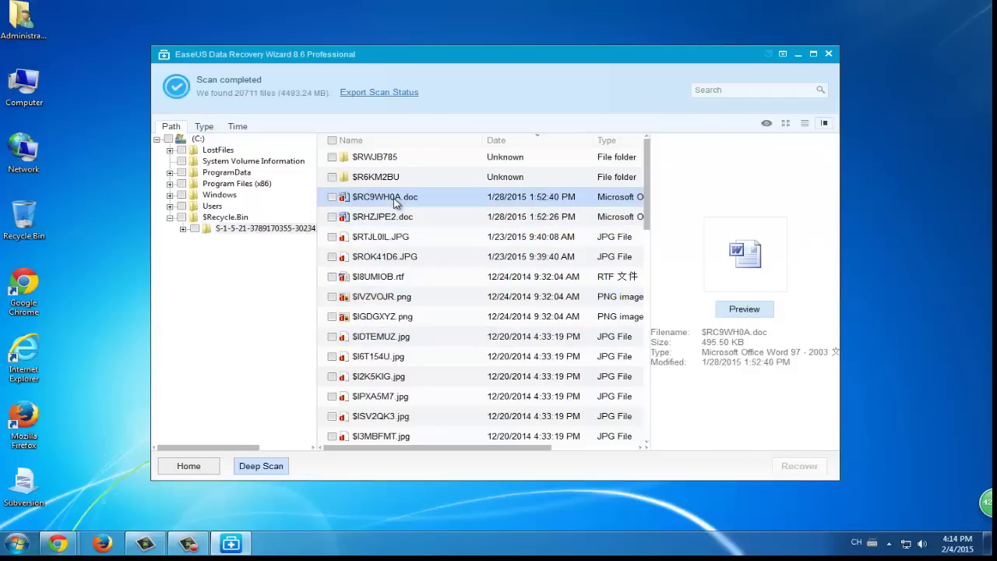
double_click(395, 202)
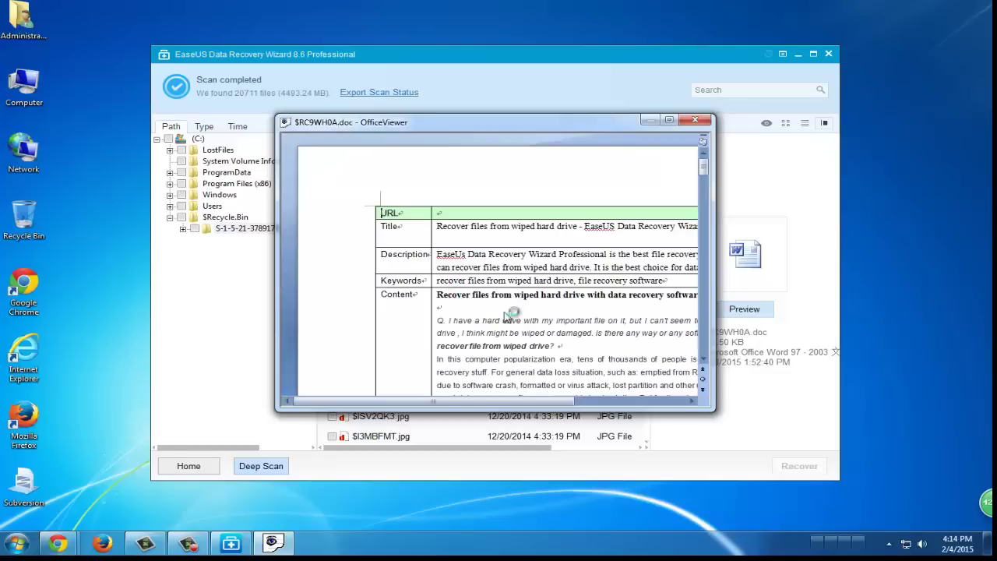
drag(550, 407, 615, 407)
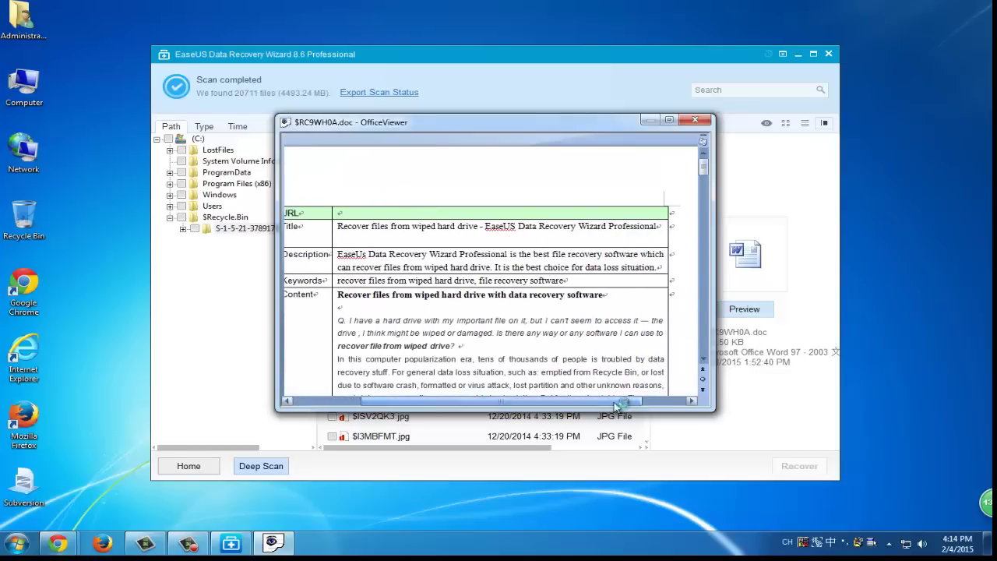
click(694, 120)
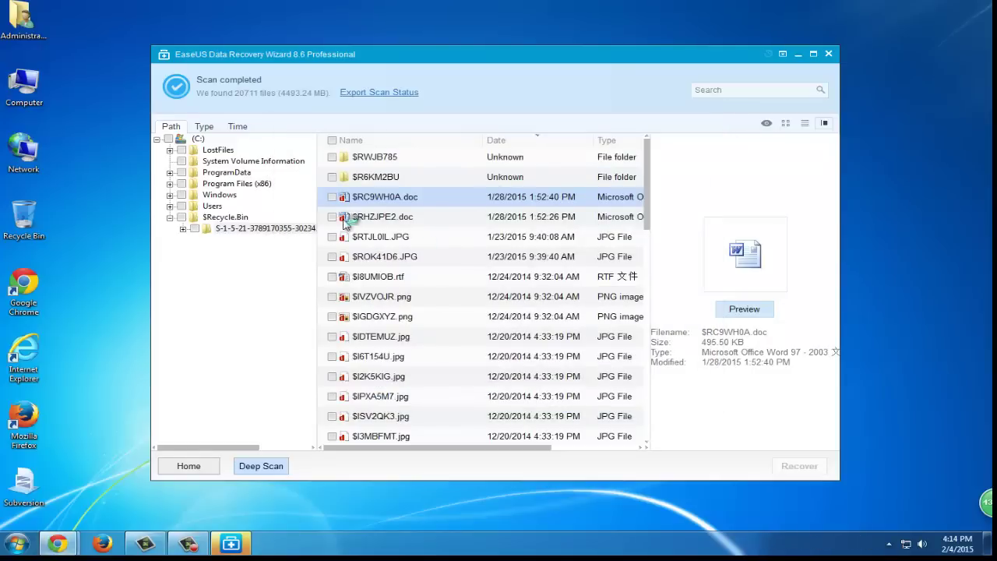
Step: Mark $RC9WH0A.doc for recovery and check the $R6KM2BU FAT32 folder's documents
click(332, 197)
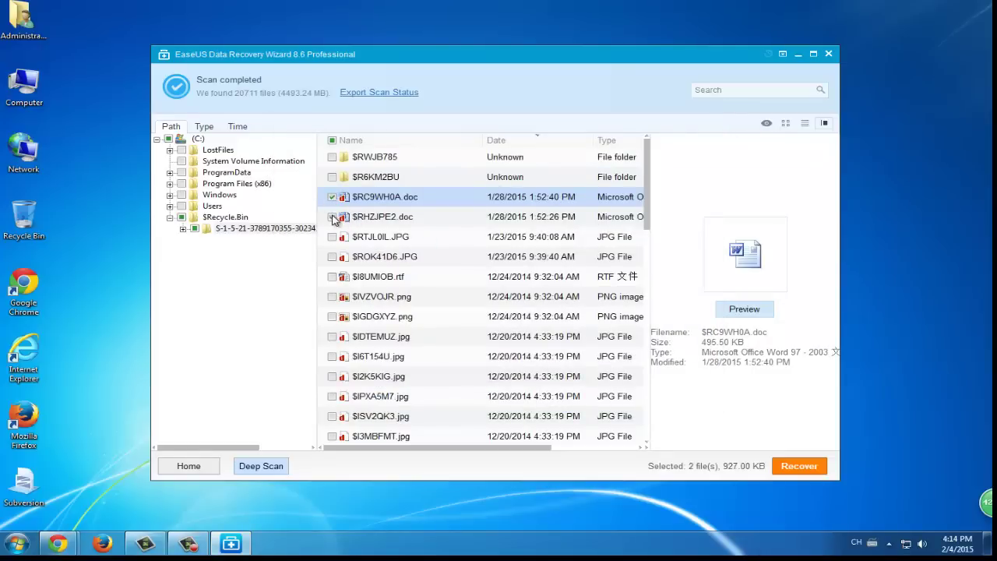
double_click(366, 177)
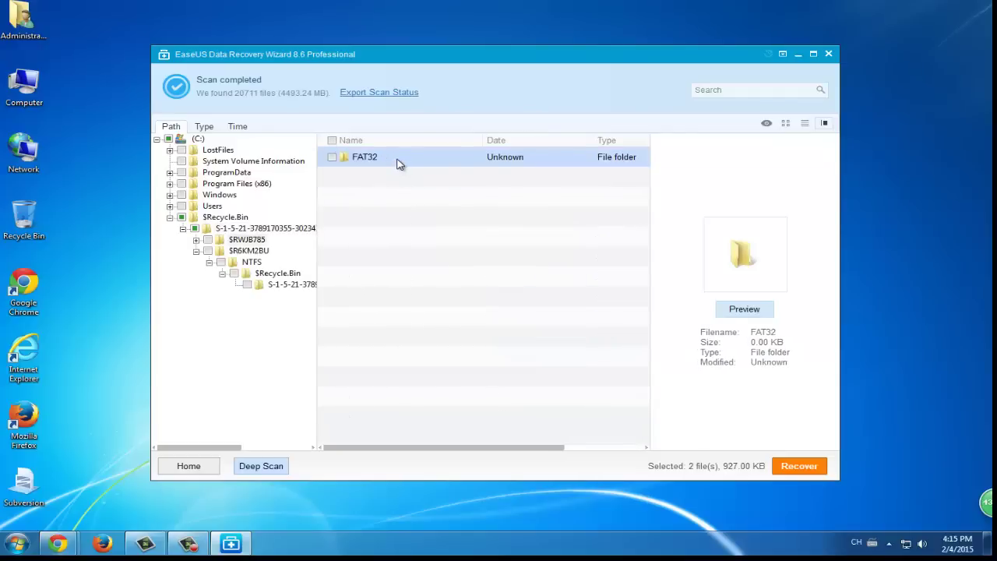
double_click(397, 160)
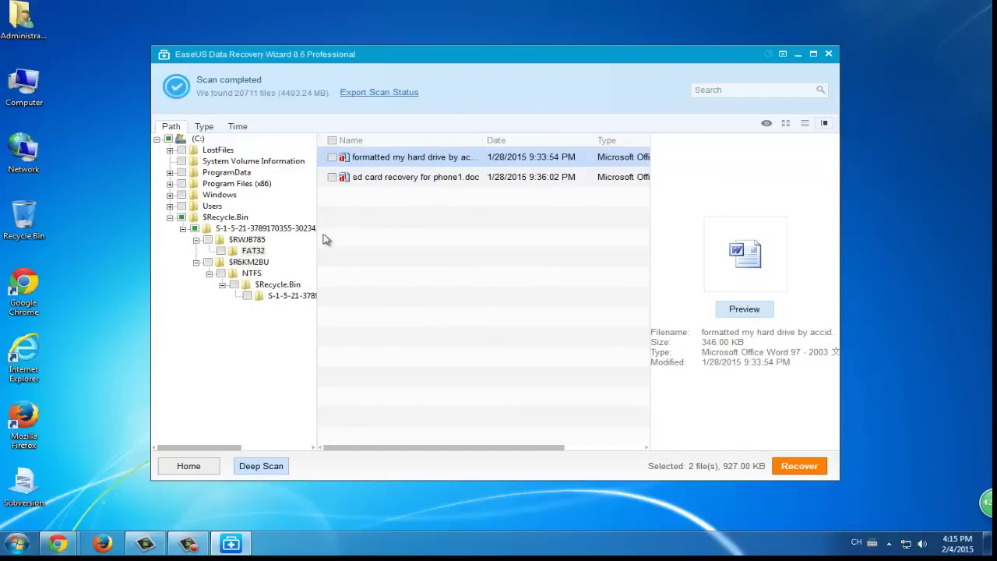
click(249, 229)
click(496, 140)
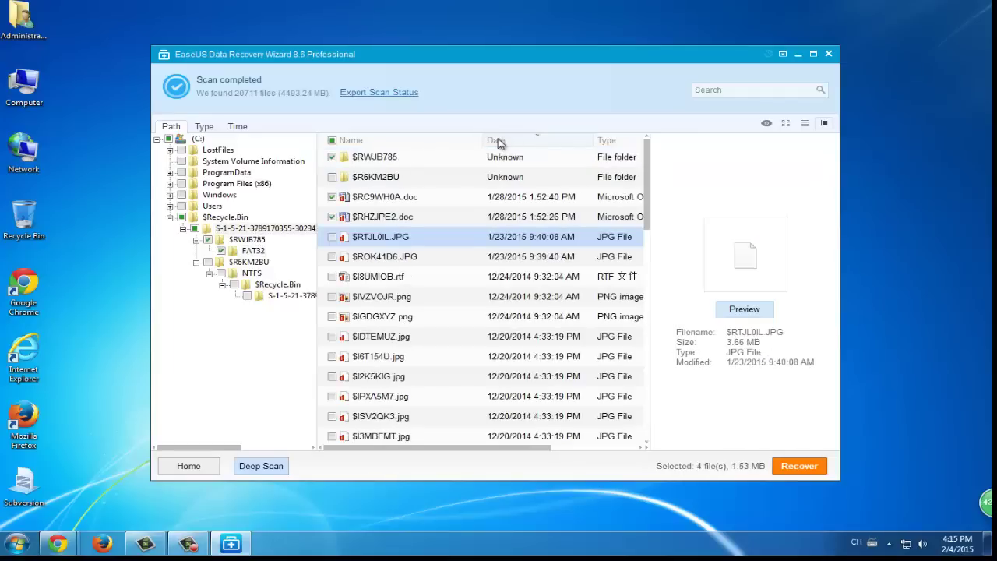
Step: Uncheck $I8UMIOB.rtf and check $ROK41D6.JPG, finalizing the seven files to recover
click(384, 260)
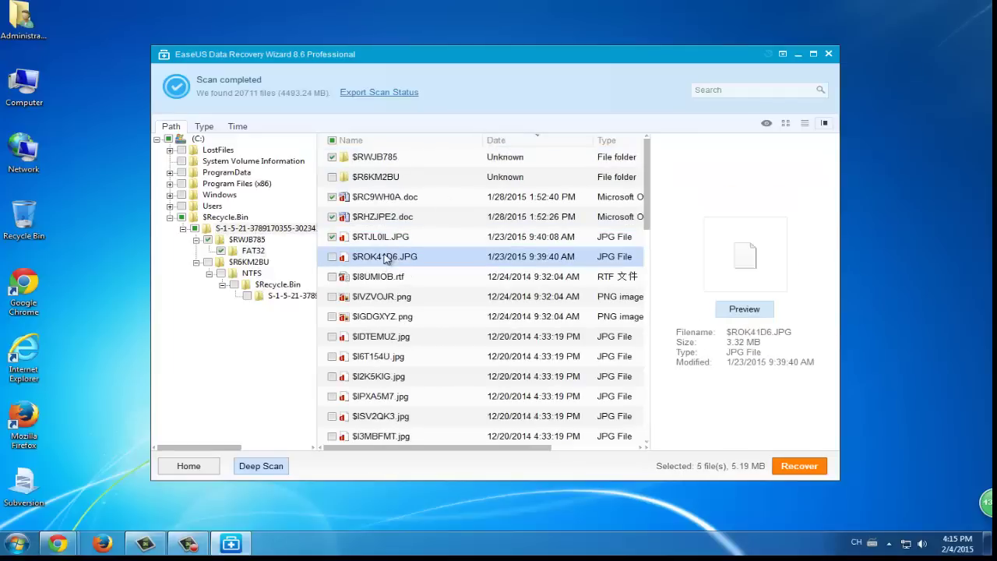
click(333, 276)
scroll(413, 358, down, 10)
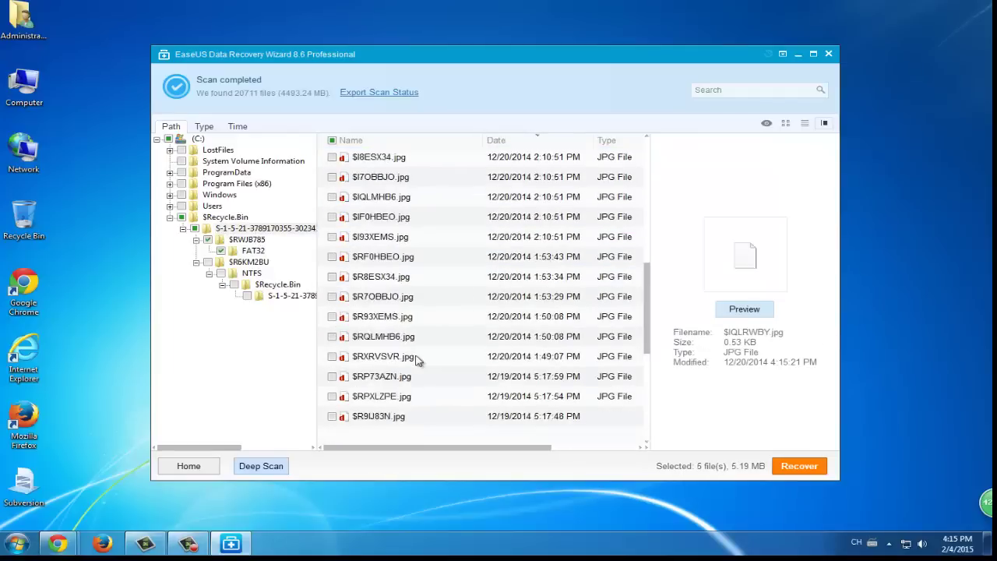
click(405, 396)
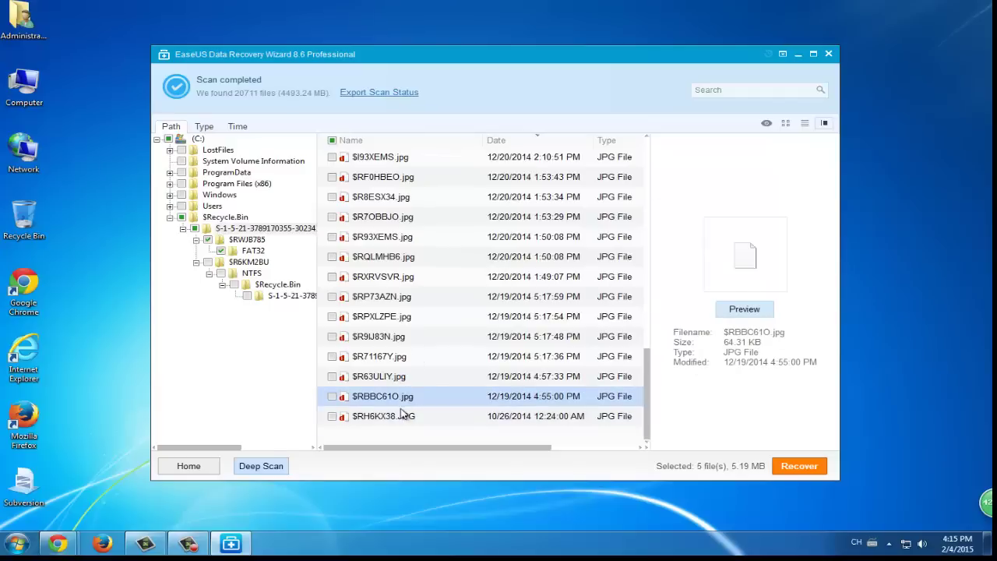
click(401, 415)
scroll(381, 398, up, 10)
click(387, 276)
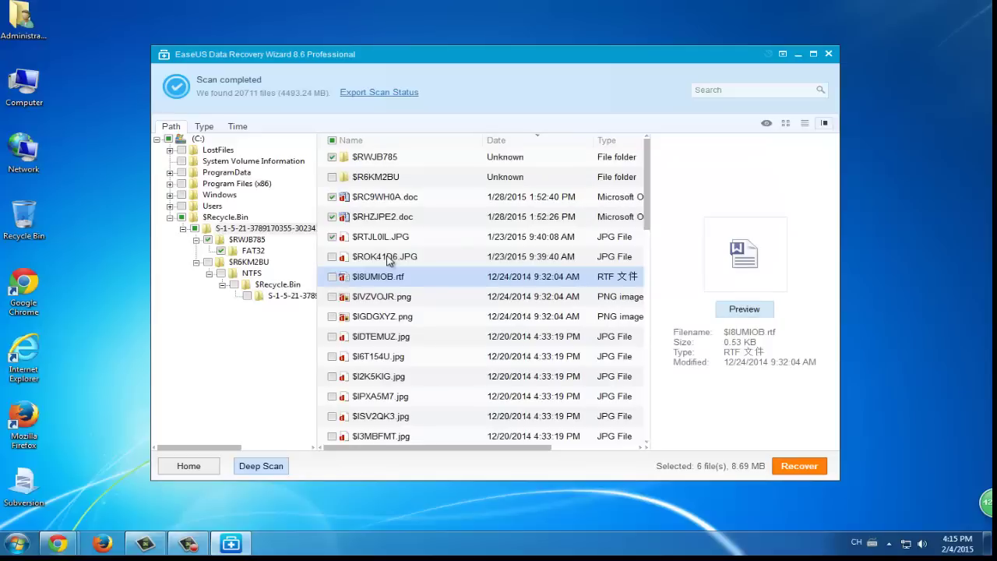
click(388, 257)
click(332, 258)
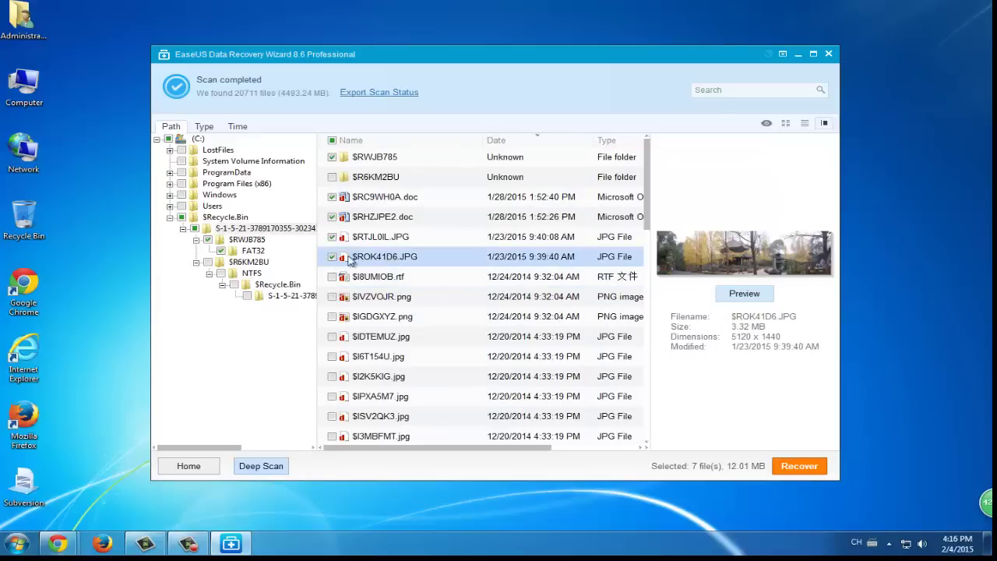
Step: Recover the seven marked files, choosing the Desktop on Local Disk (C:) as destination
click(800, 469)
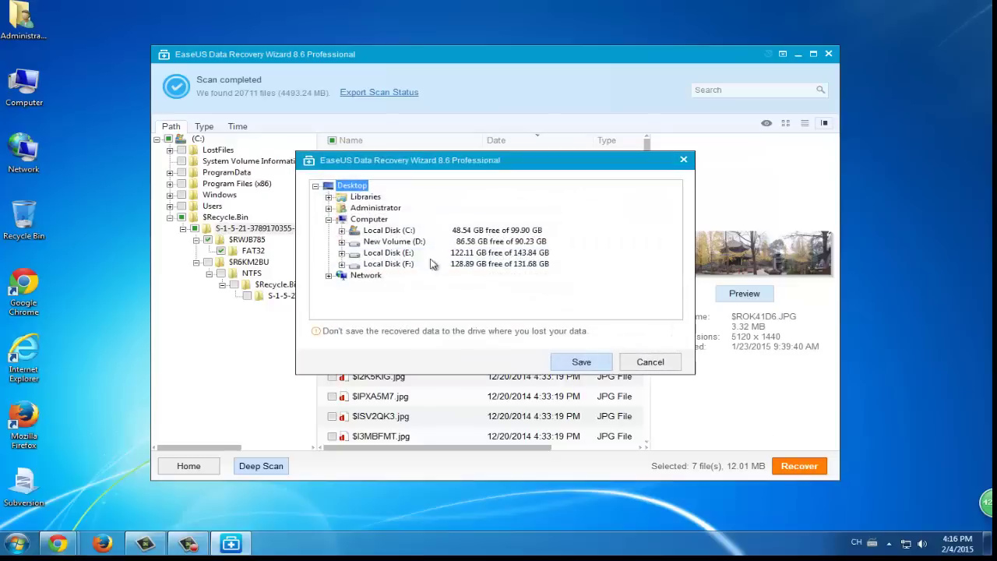
click(387, 242)
click(386, 264)
click(395, 231)
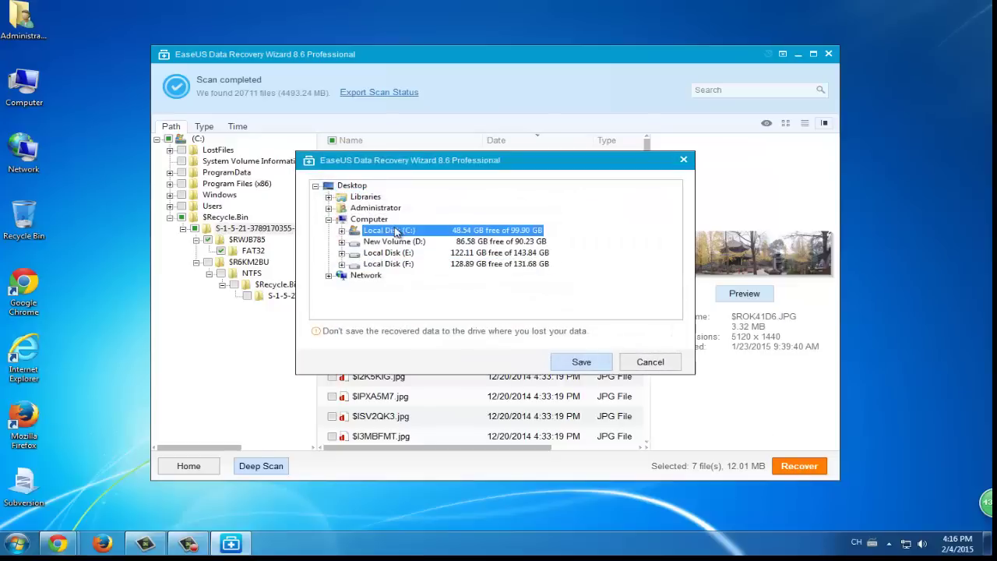
click(352, 187)
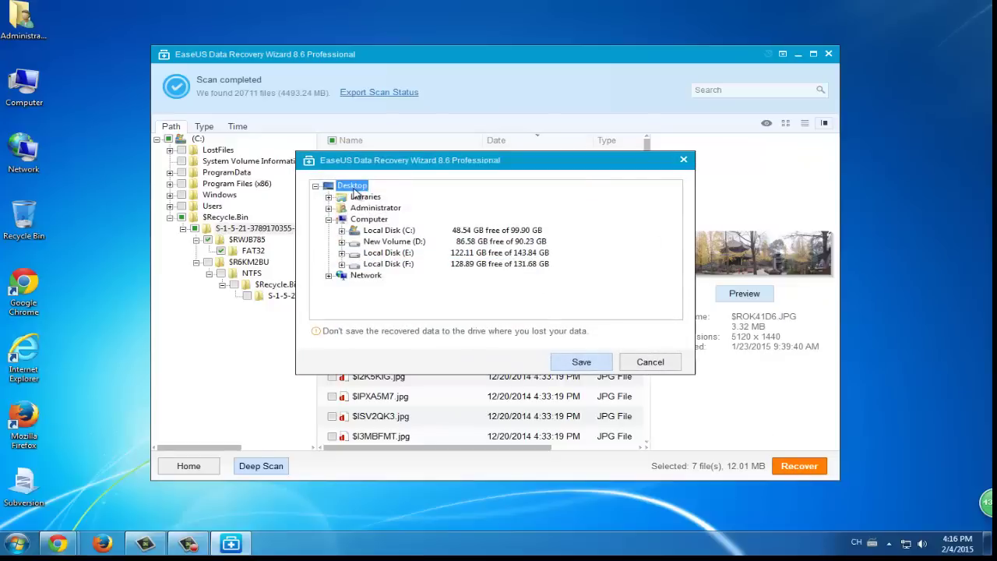
Step: Start recovery, then open recovered $RTJL0IL.JPG from NTFS > $Recycle.Bin in Photo Viewer
click(591, 364)
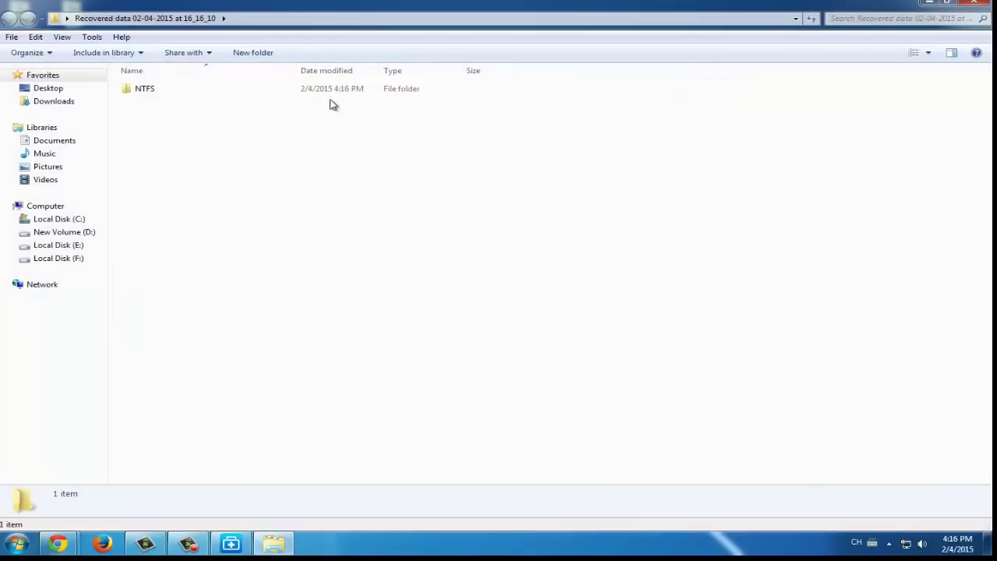
double_click(327, 89)
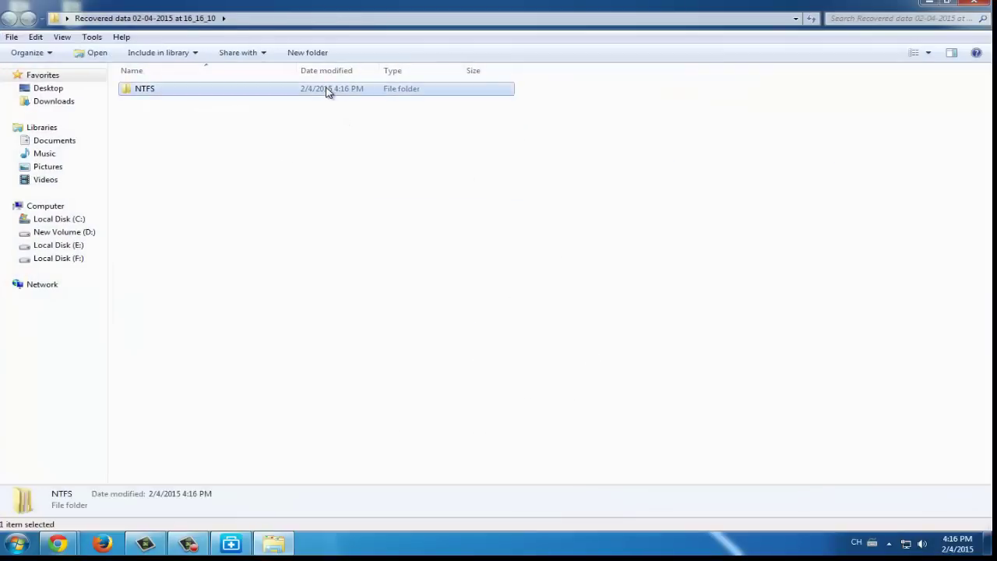
double_click(351, 92)
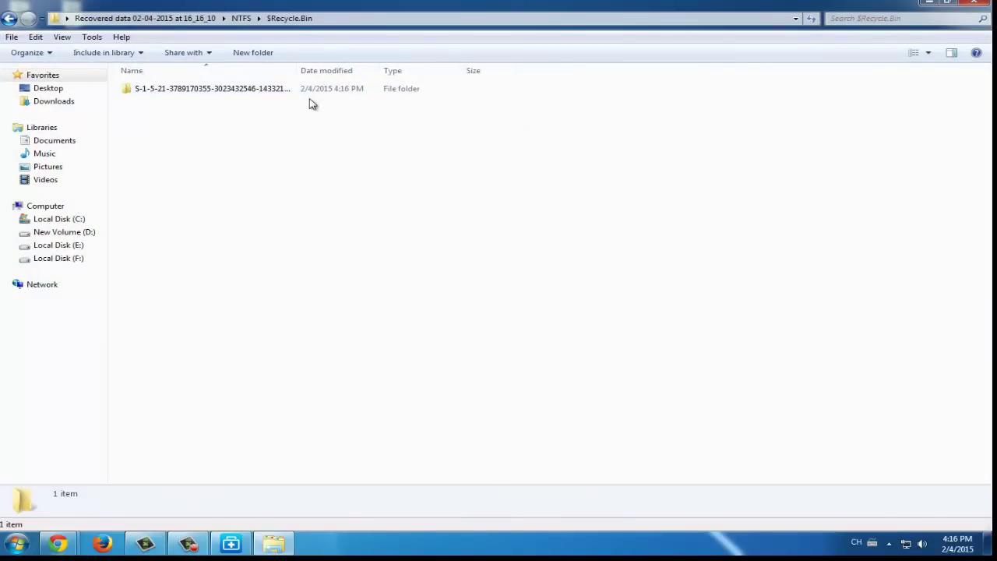
double_click(289, 91)
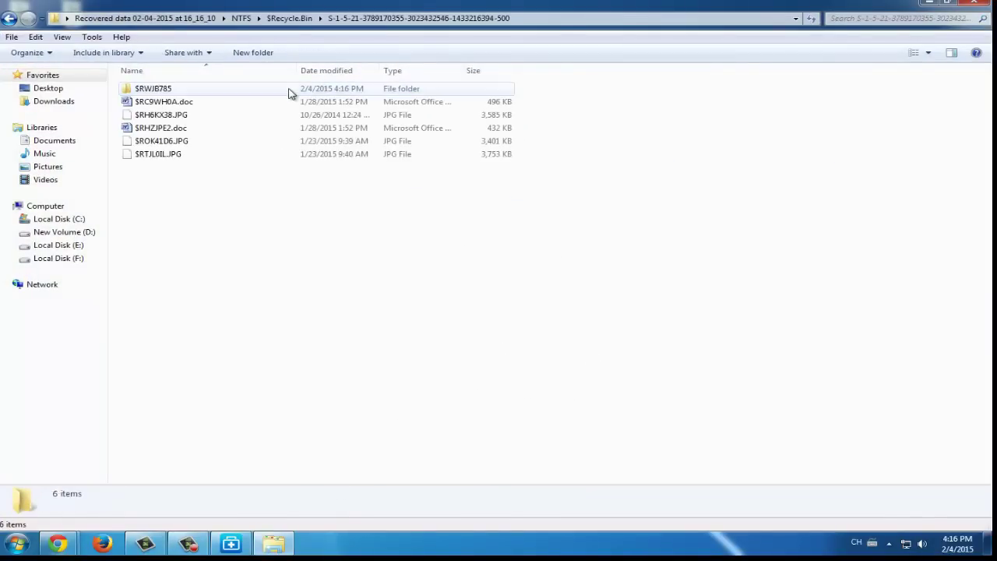
double_click(244, 155)
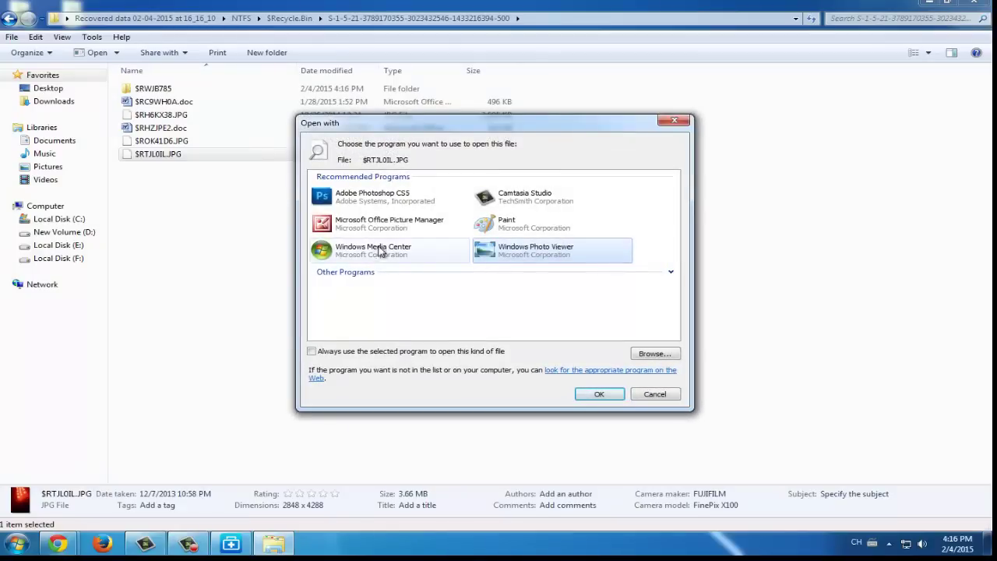
click(590, 397)
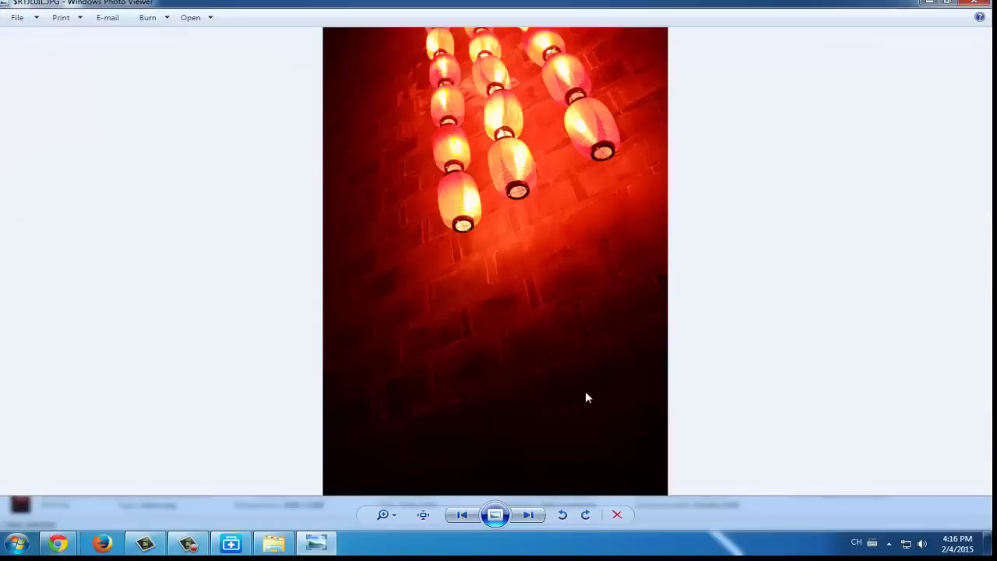
click(969, 5)
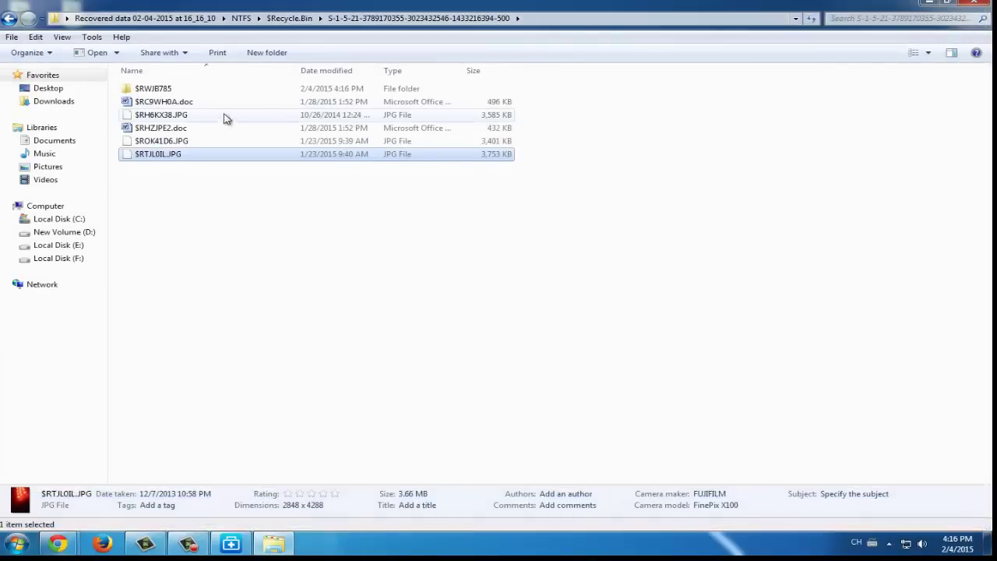
Step: Browse the recovered $RWJB785 FAT32 documents, including sd card recovery for phone1.doc
click(197, 103)
double_click(169, 90)
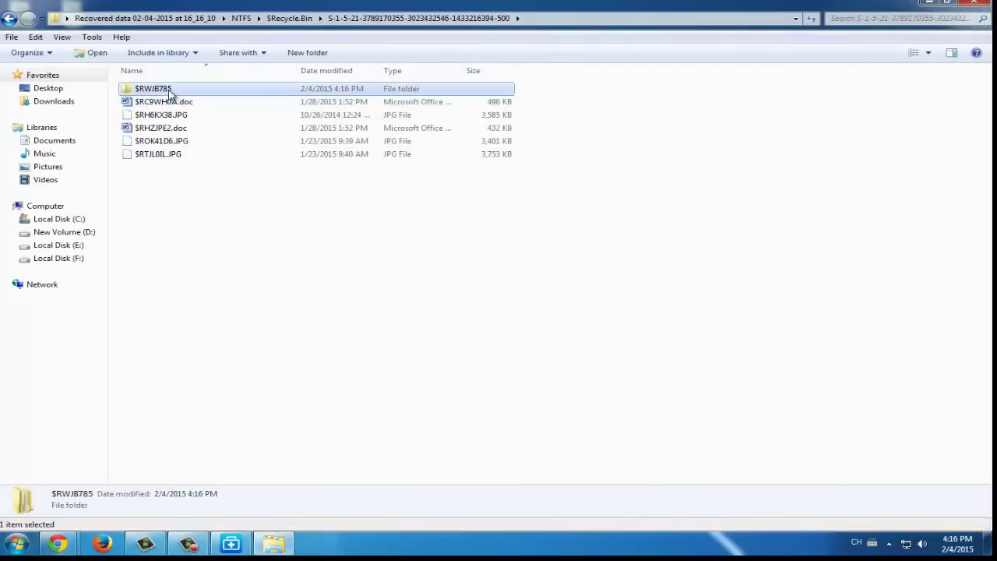
double_click(169, 90)
click(169, 90)
click(187, 106)
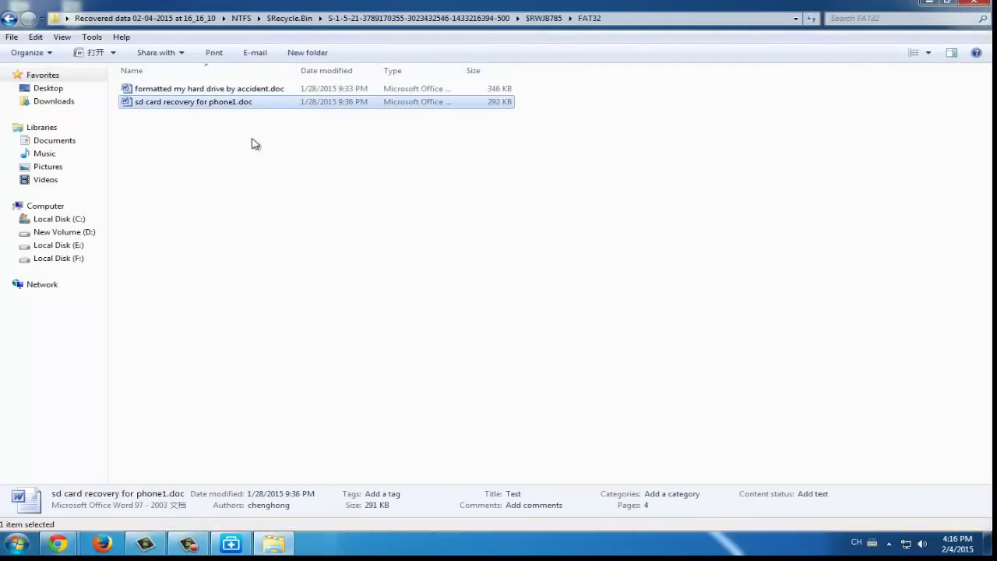
click(7, 19)
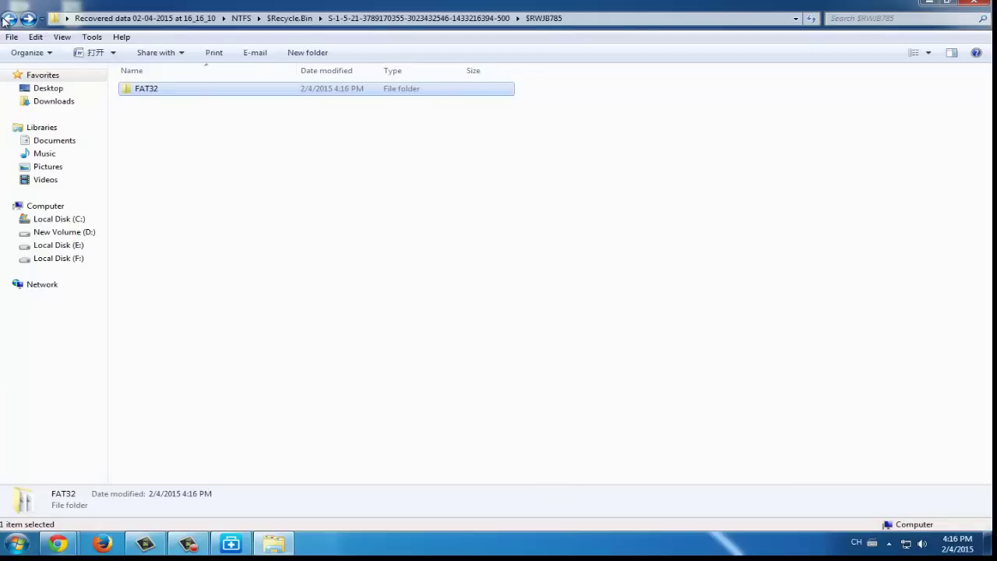
click(8, 20)
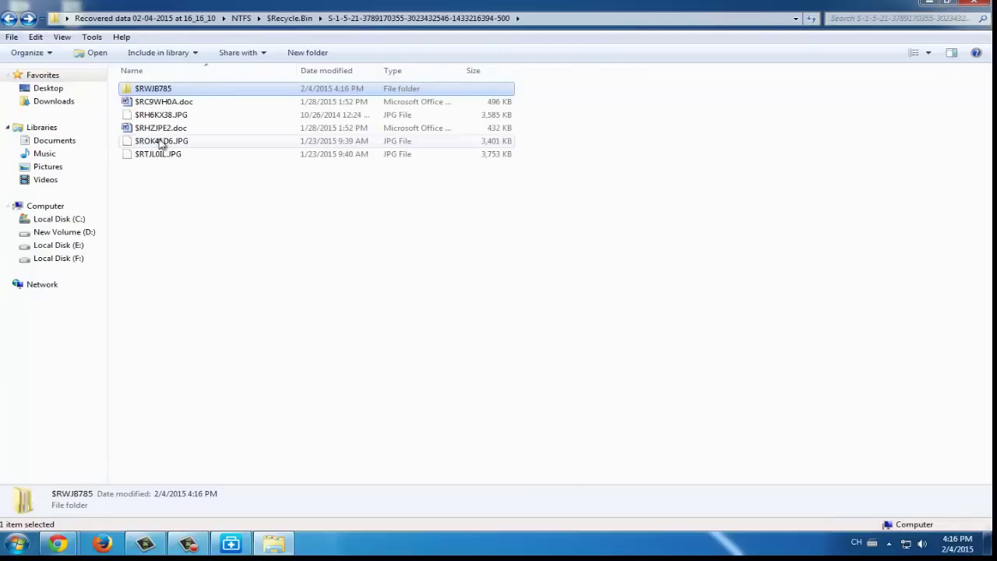
Step: Review the six recovered items and $ROK41D6.JPG's details, then close the Explorer window
drag(241, 182, 557, 72)
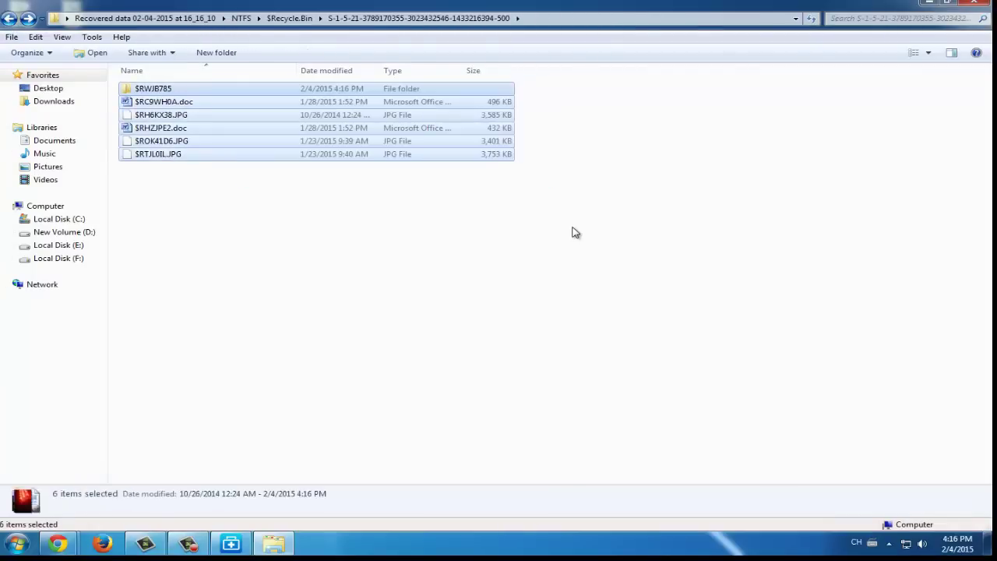
click(574, 232)
click(193, 141)
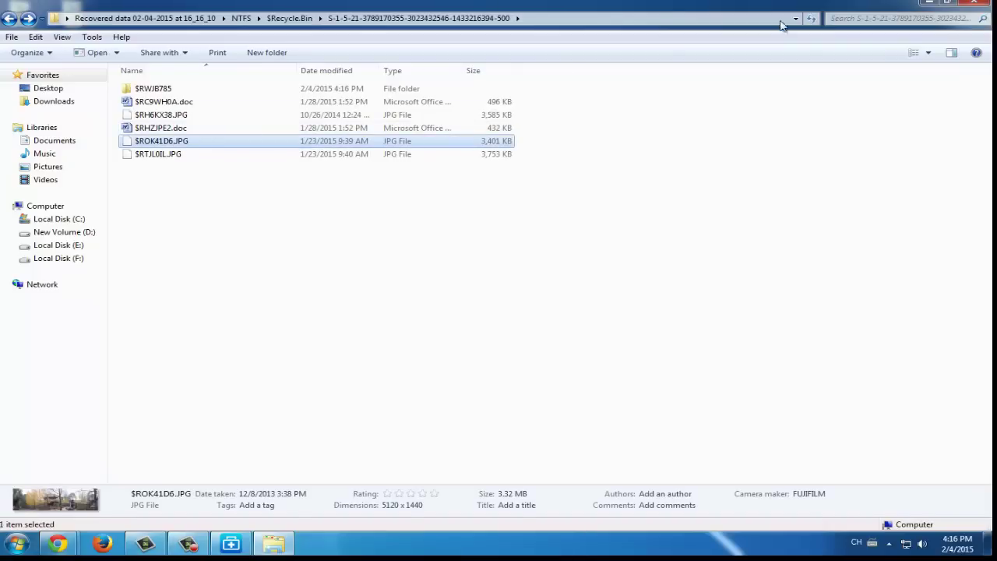
click(983, 3)
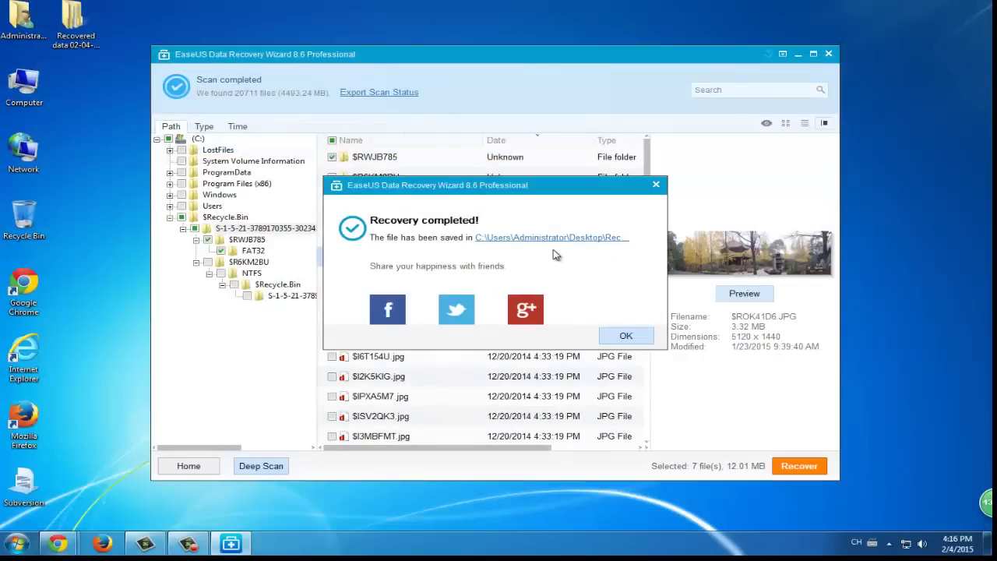
Step: Reopen the recovered data folder through NTFS > $Recycle.Bin, review the six items, and dismiss Recovery completed
click(552, 241)
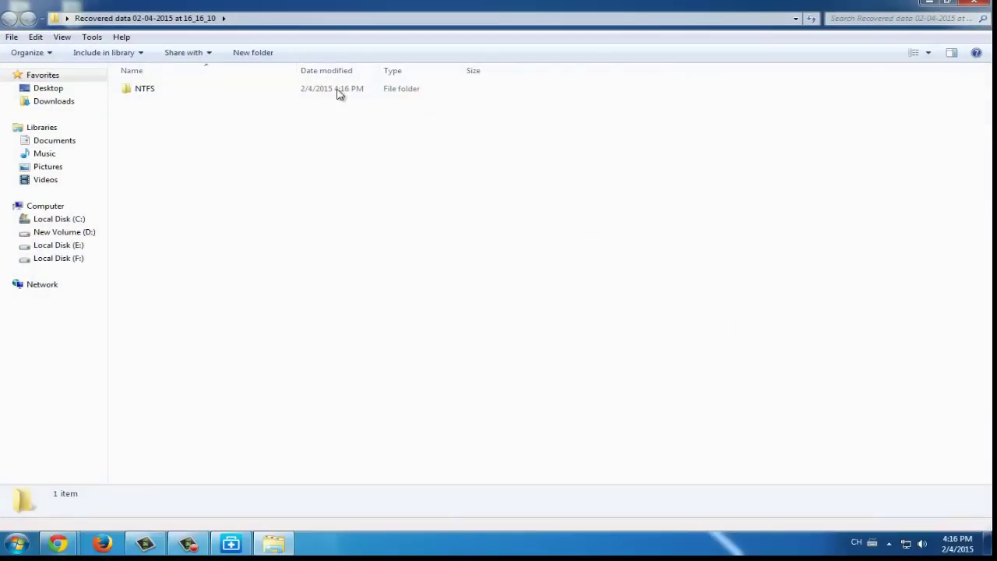
double_click(338, 93)
double_click(319, 93)
double_click(320, 93)
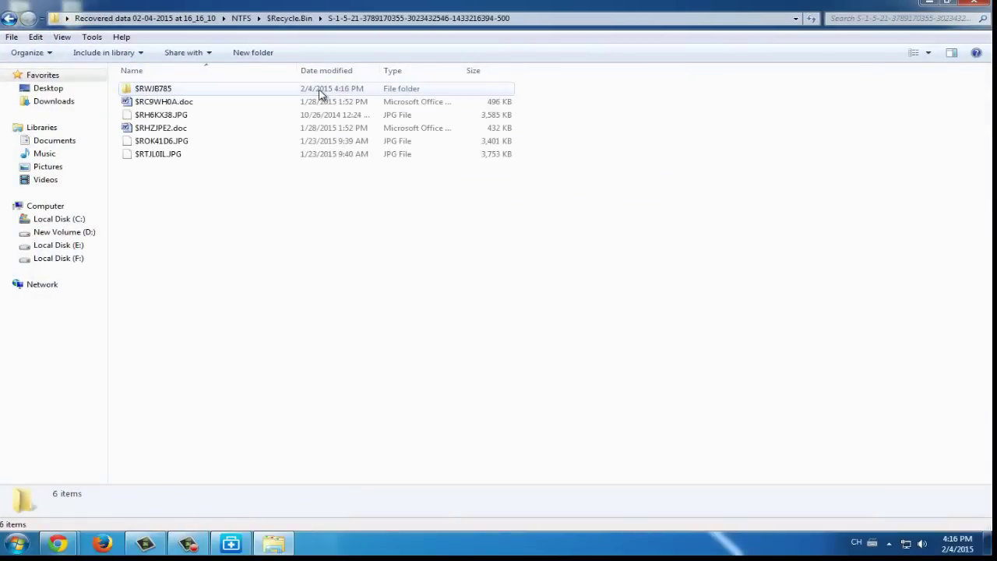
drag(356, 187, 703, 78)
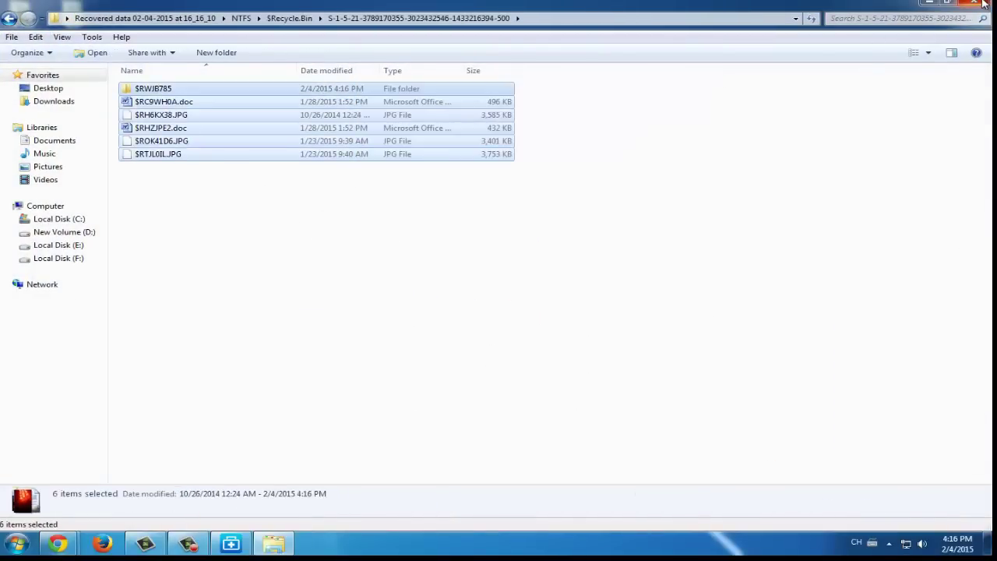
click(974, 2)
click(623, 337)
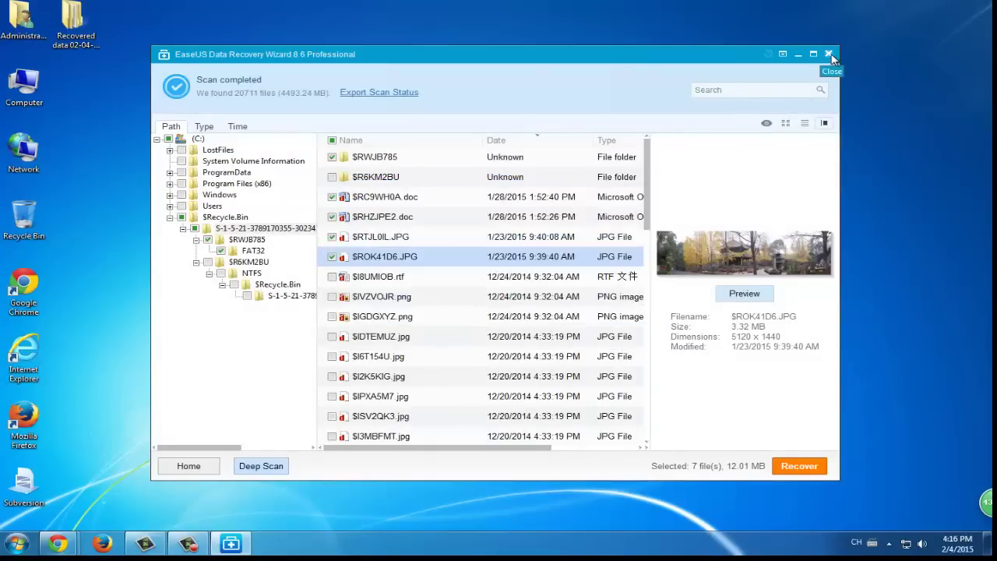
Step: Close EaseUS Data Recovery Wizard from its window's X button
click(828, 55)
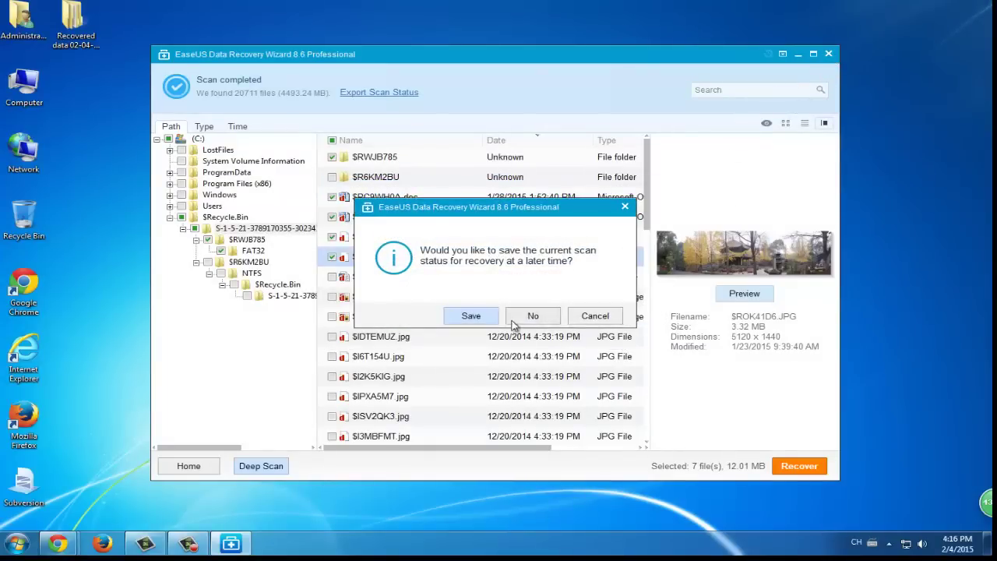